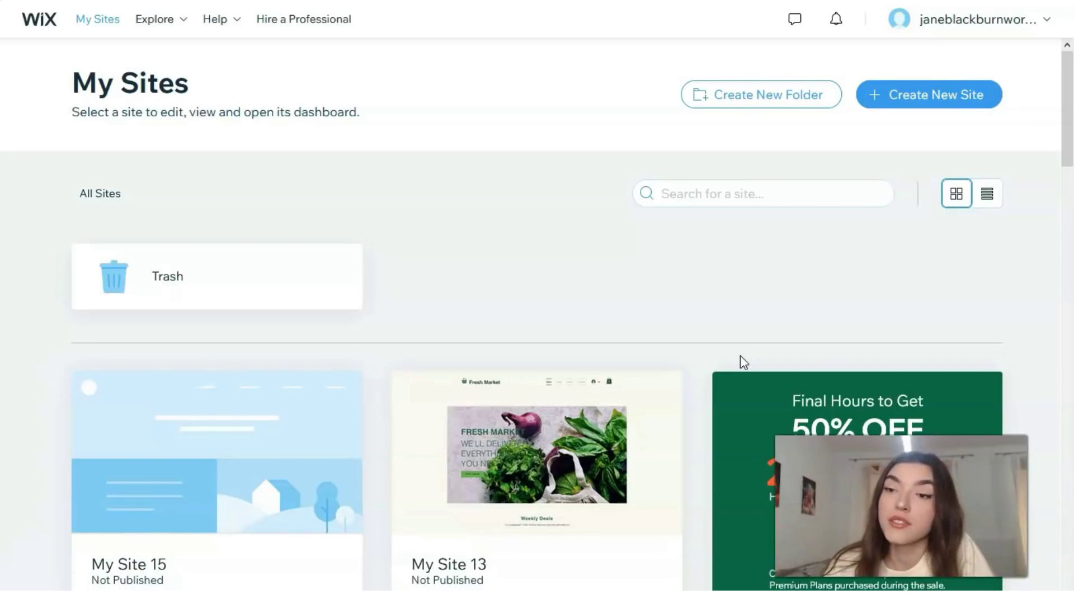
Start creating a new site and choose the Restaurants & Food category to list its templates.
left_click(958, 102)
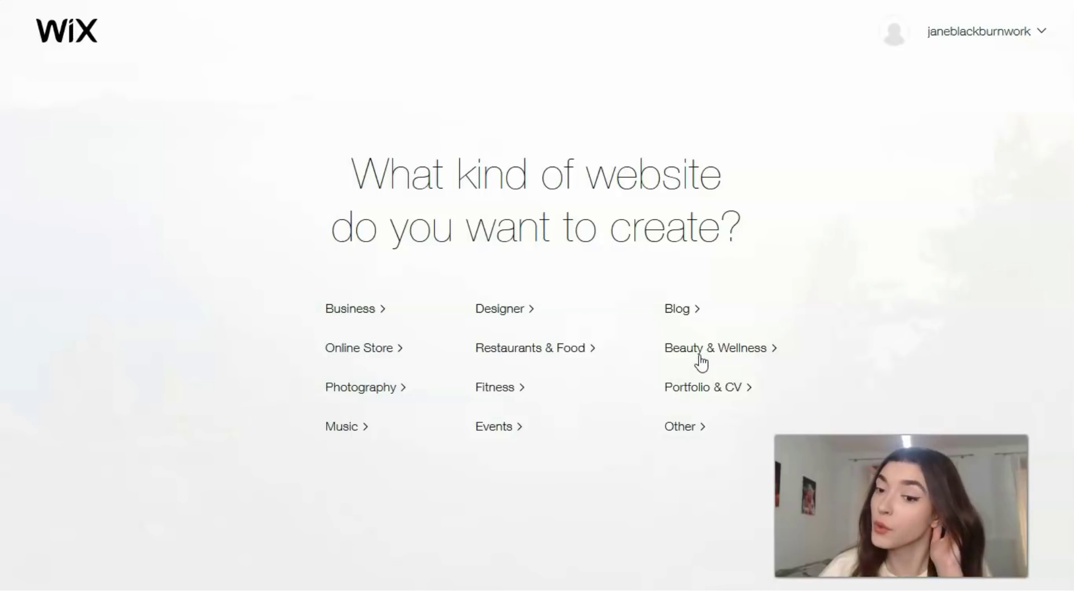
left_click(694, 401)
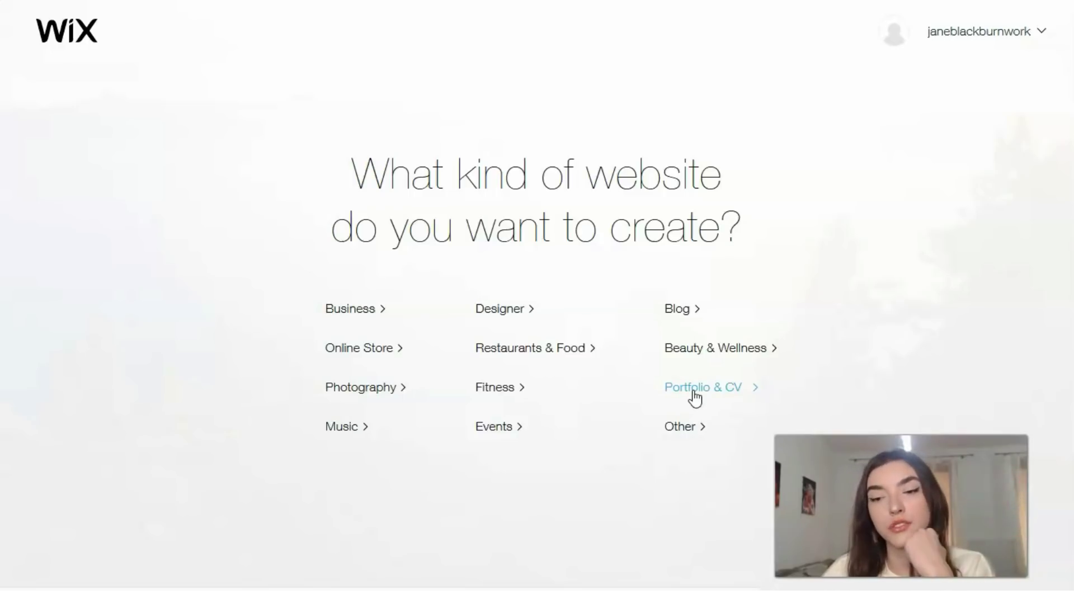
left_click(696, 397)
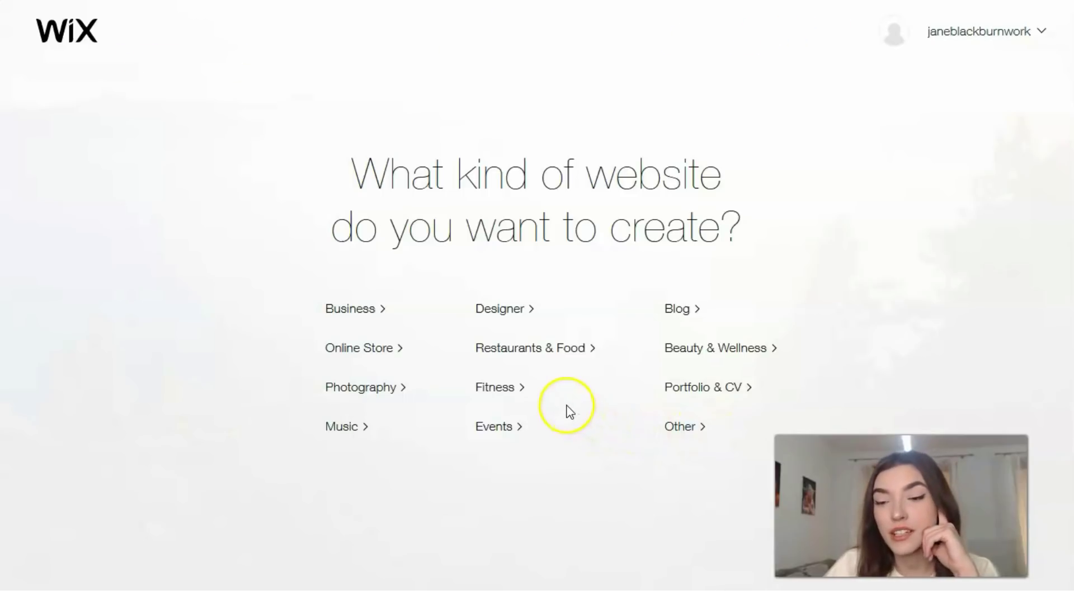
left_click(562, 361)
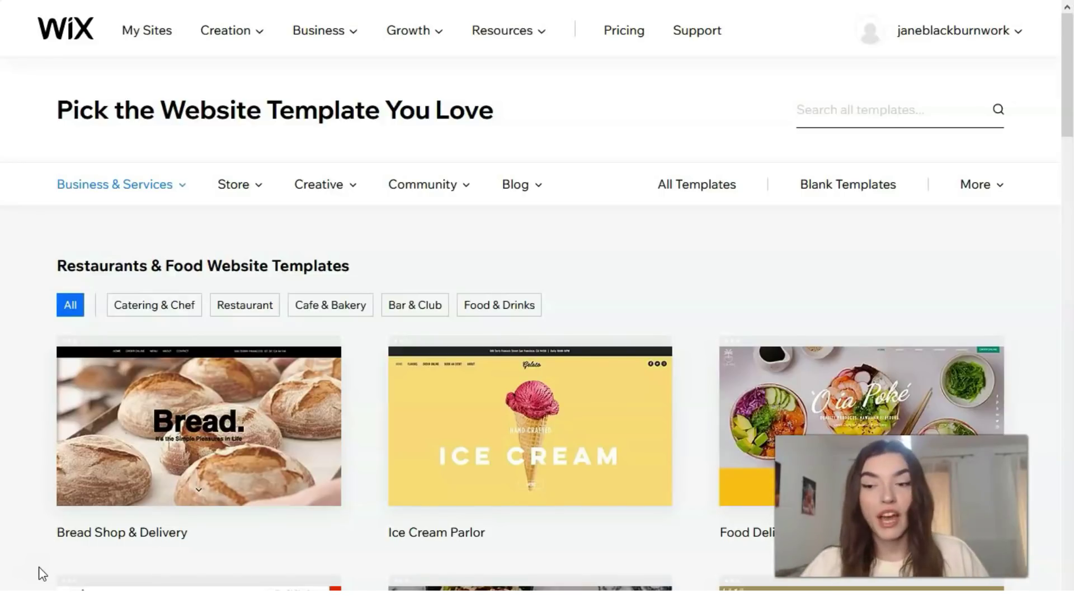
Look over the Business & Services, Store and Community template categories and browse the first page of Restaurants & Food templates.
mouse_move(143, 202)
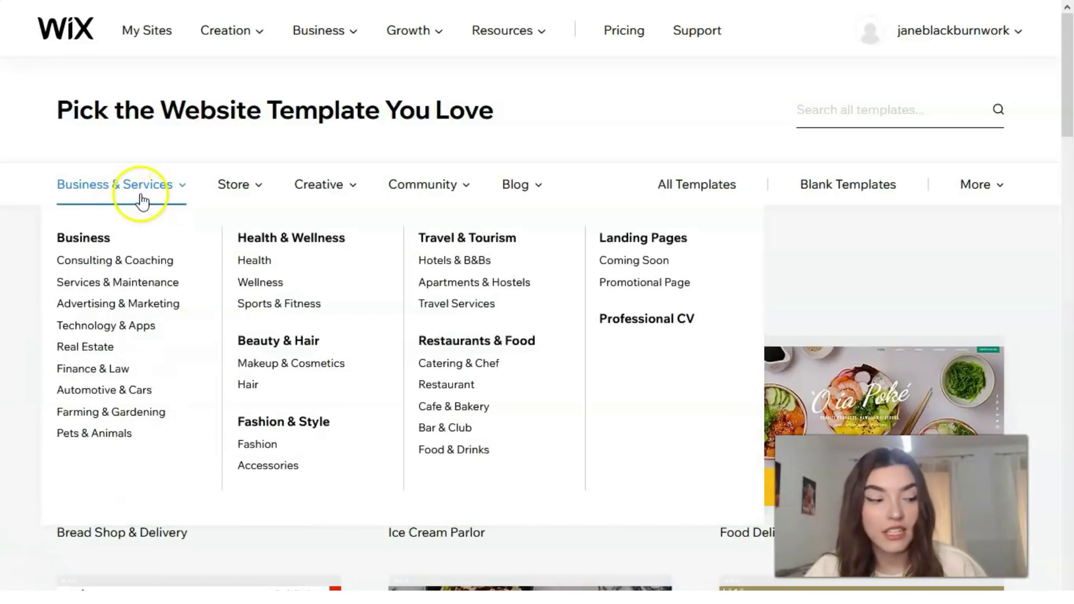
mouse_move(249, 193)
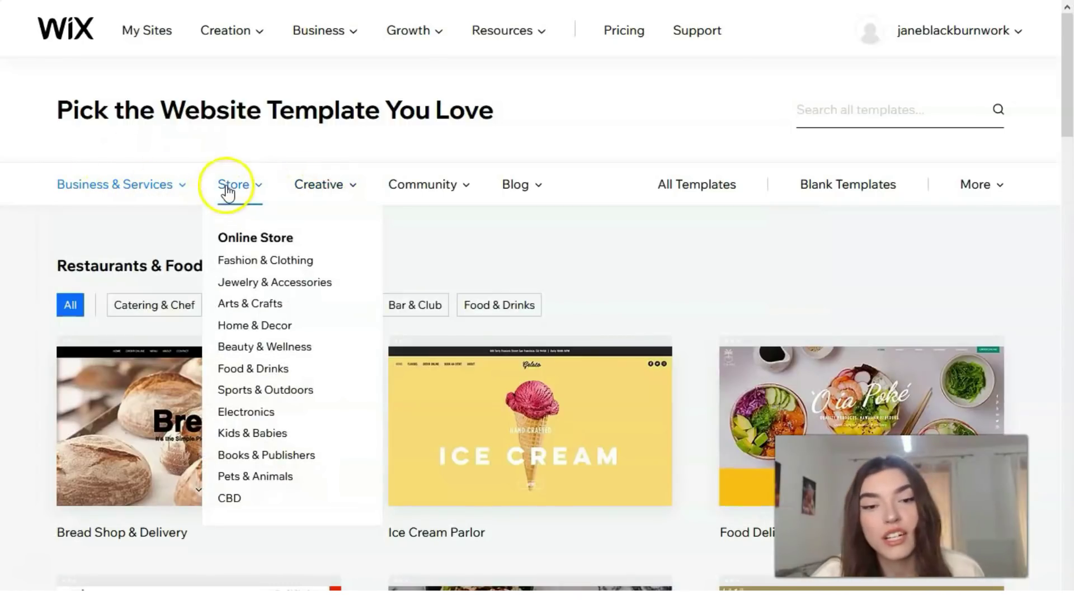
mouse_move(422, 196)
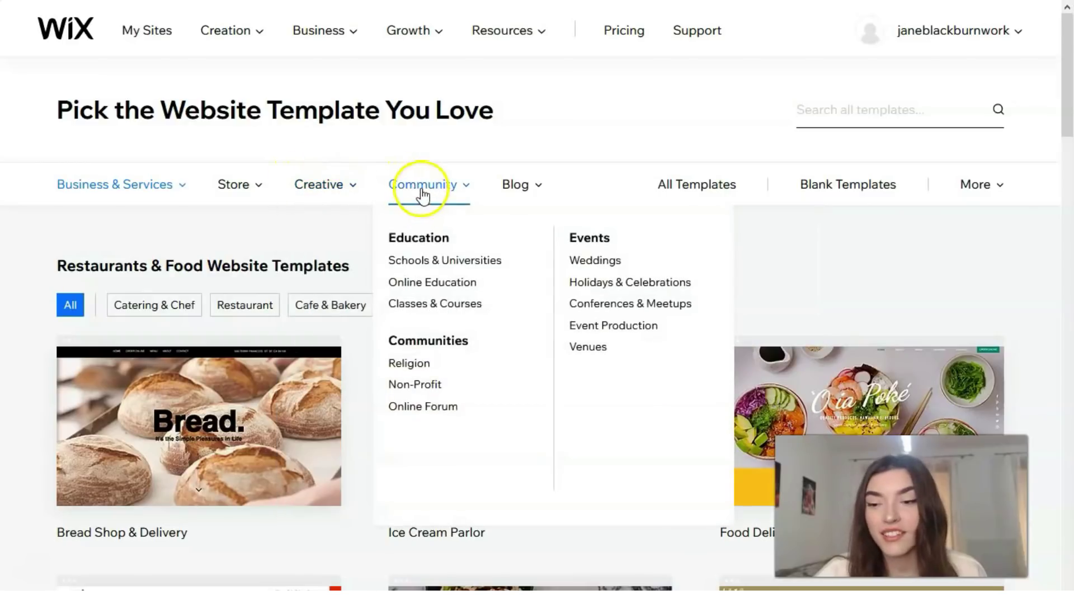
scroll(523, 274, "down", 2)
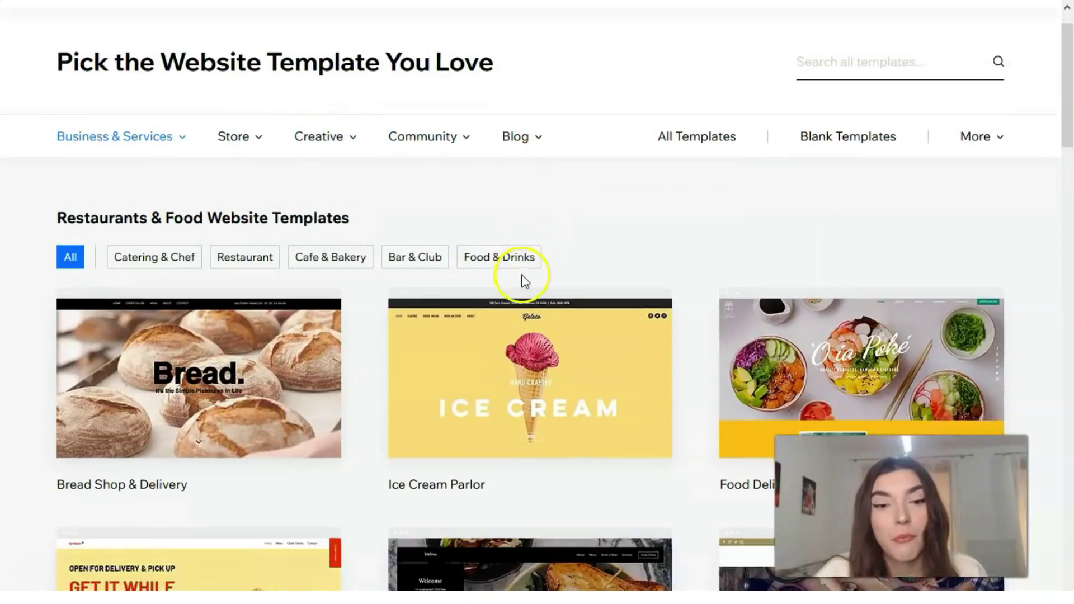
scroll(523, 277, "down", 2)
scroll(501, 363, "down", 2)
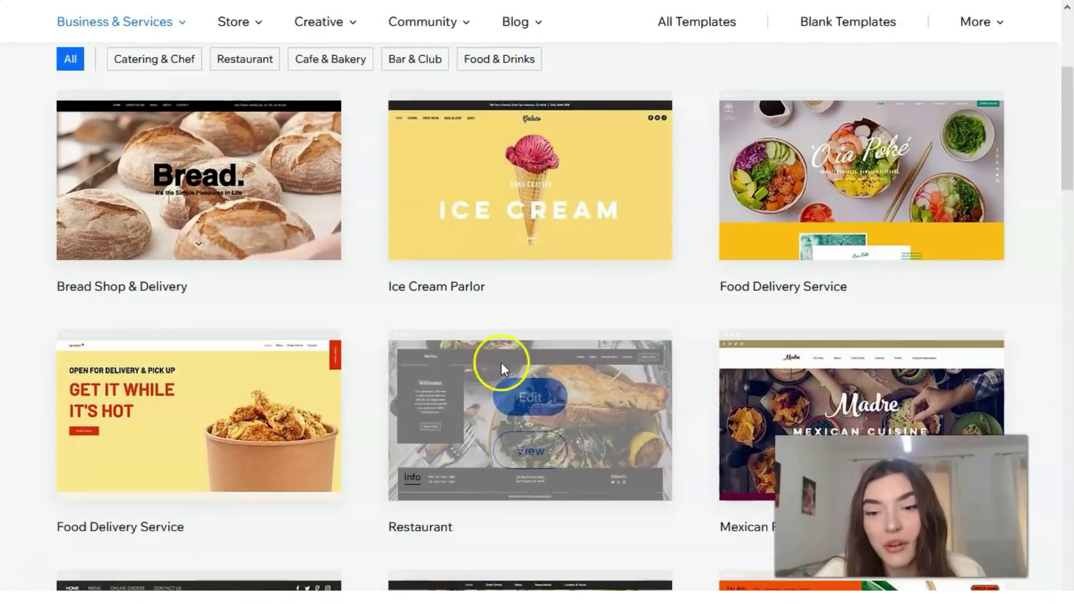
scroll(506, 365, "down", 10)
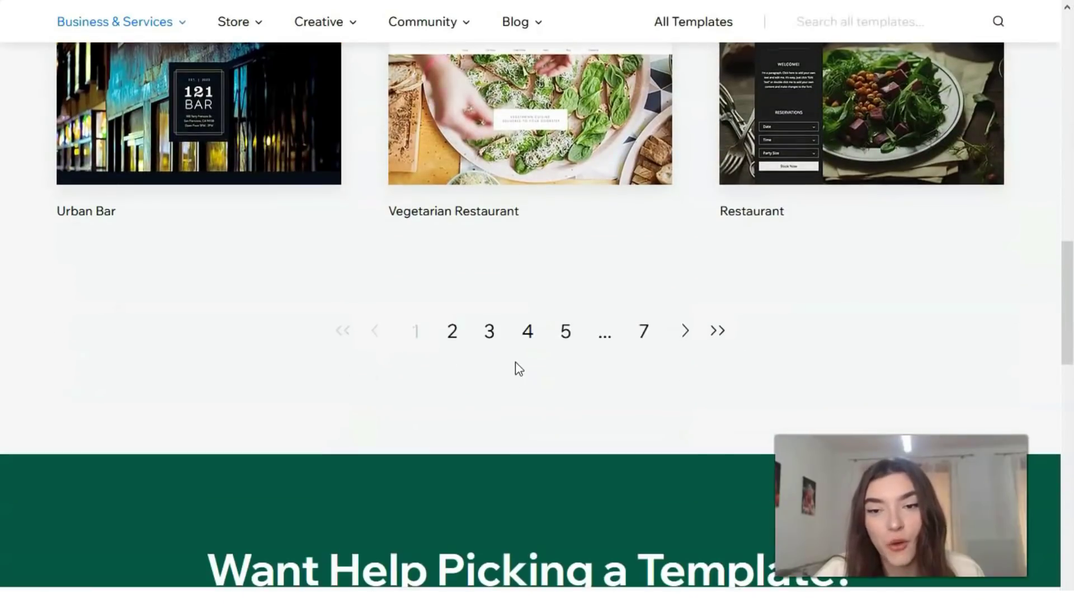
scroll(511, 366, "up", 10)
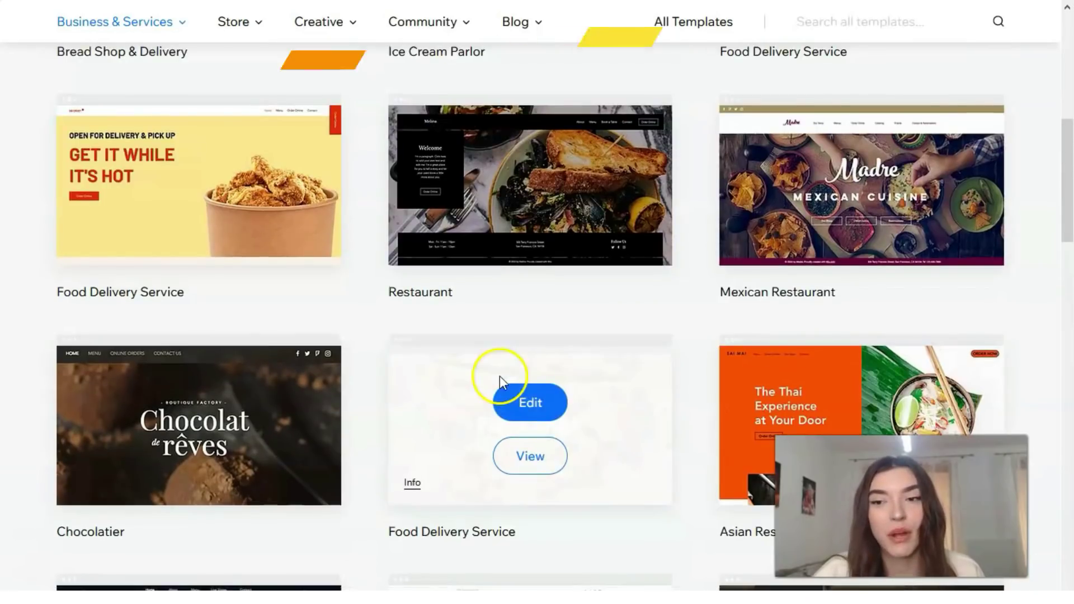
scroll(497, 375, "up", 4)
left_click(509, 370)
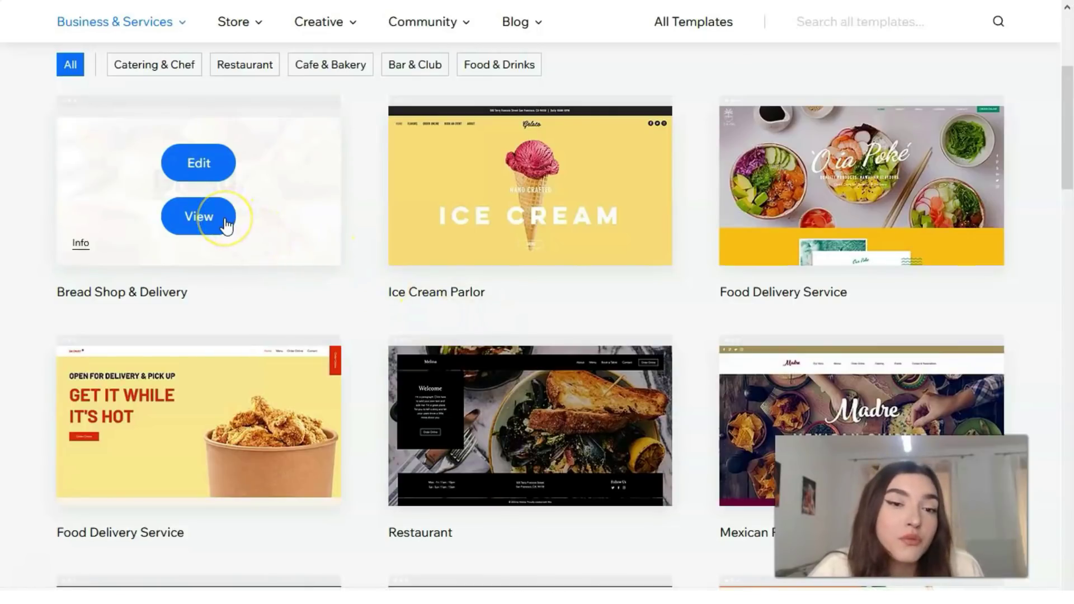
Open the full demo of the Bread Shop & Delivery template and review its home page down to the footer.
left_click(225, 222)
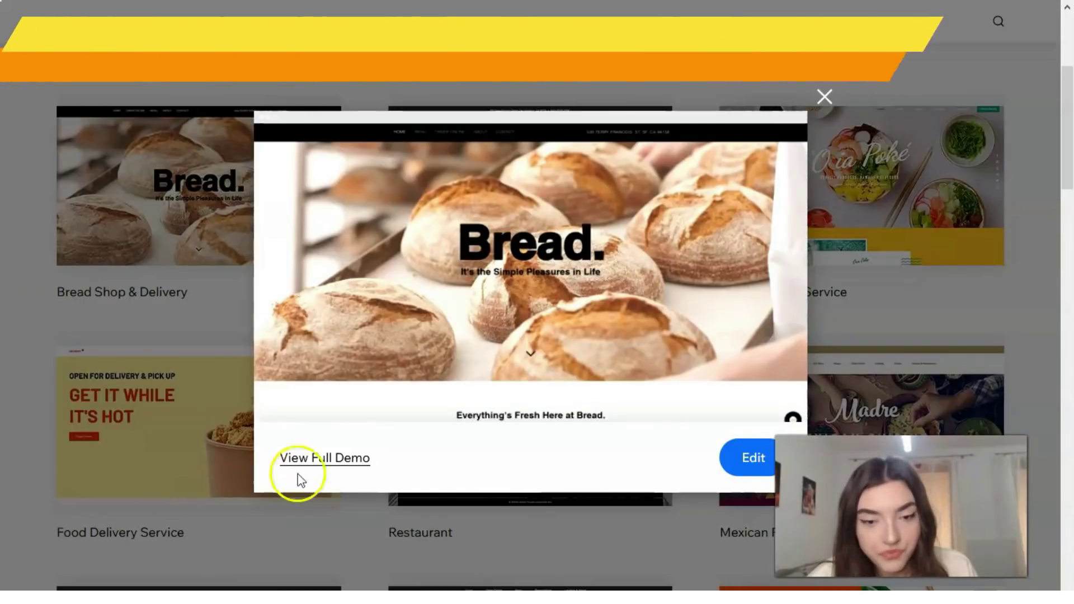
left_click(341, 459)
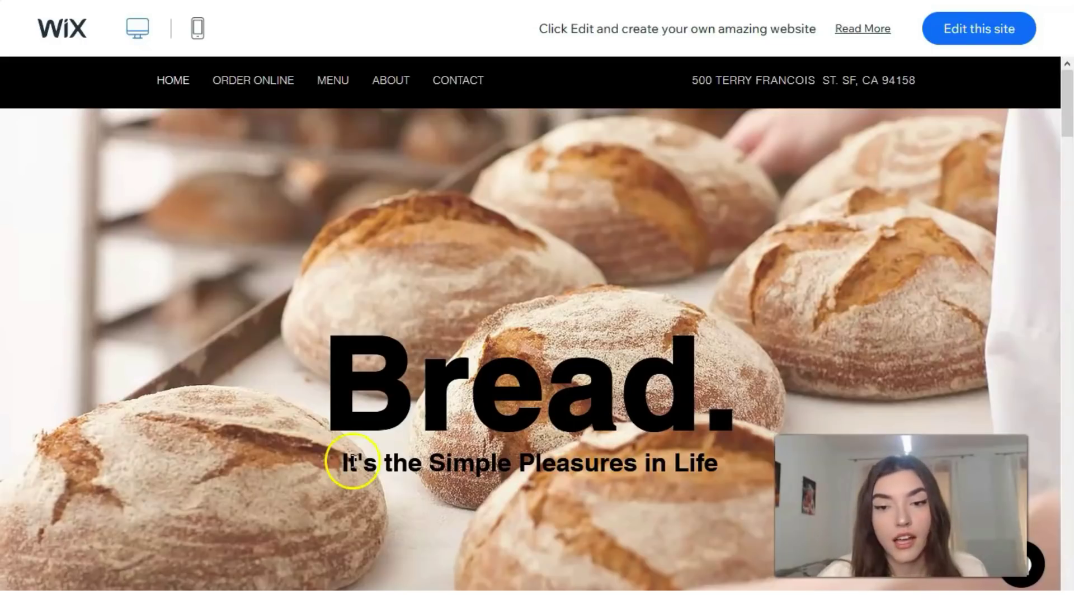
scroll(312, 445, "down", 10)
scroll(312, 450, "down", 3)
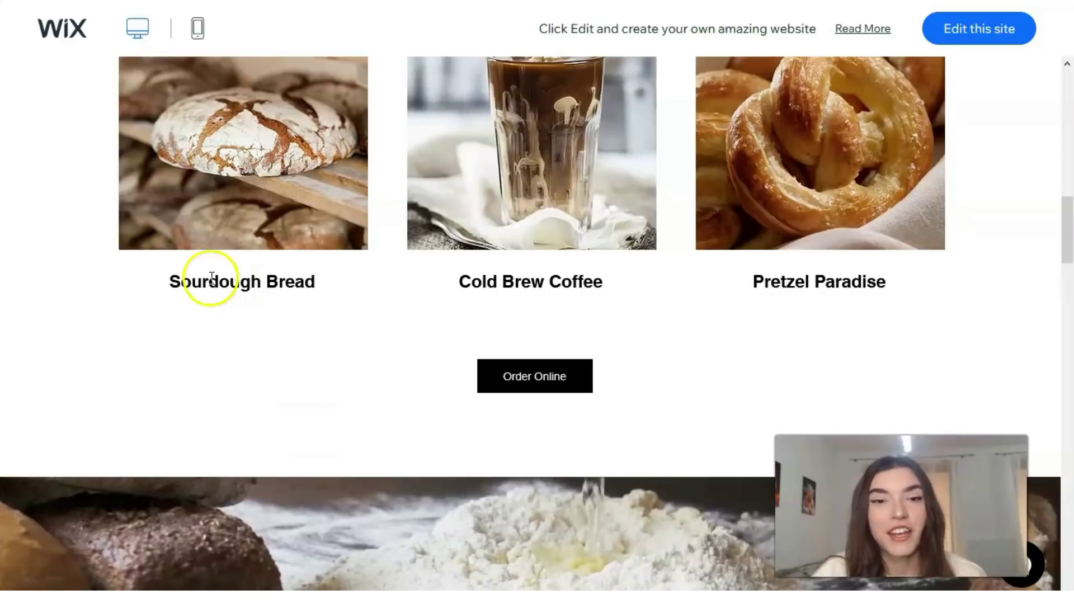
scroll(265, 263, "up", 3)
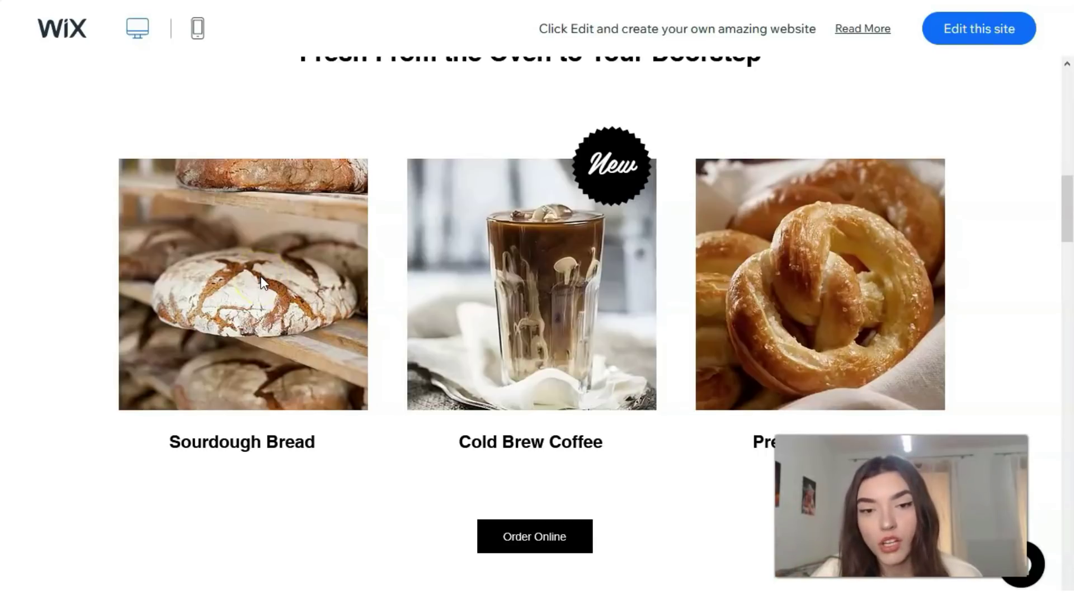
scroll(261, 280, "down", 8)
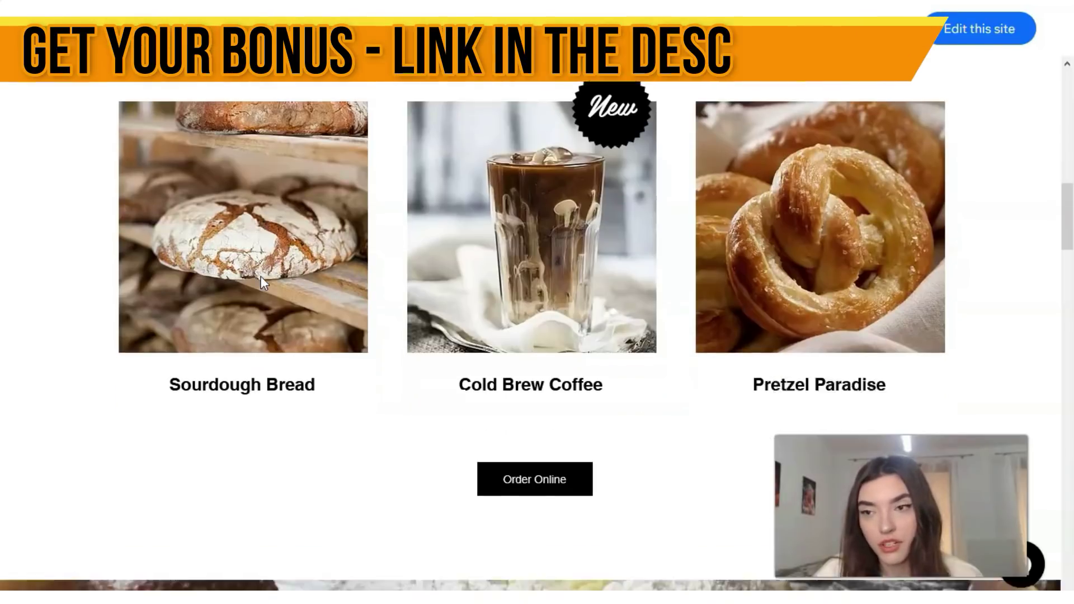
scroll(276, 289, "down", 1)
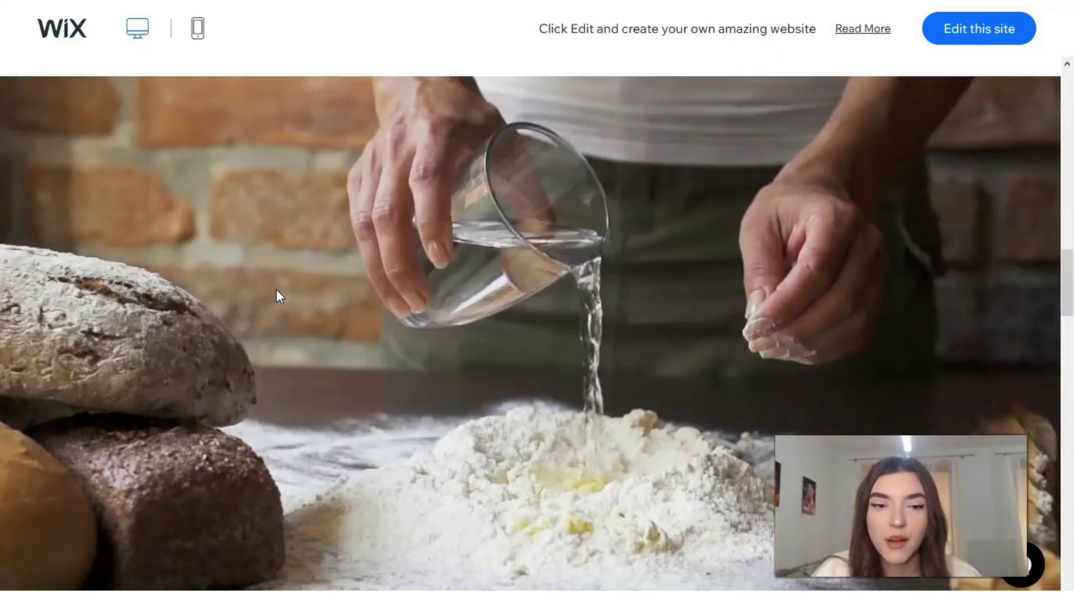
scroll(283, 294, "down", 1)
scroll(290, 302, "down", 15)
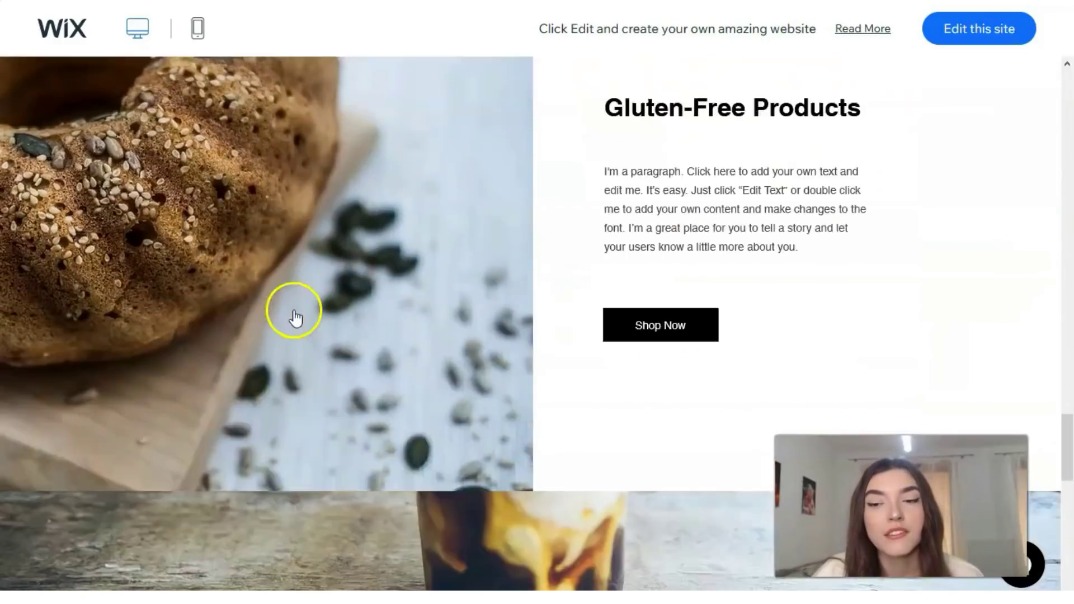
scroll(295, 313, "down", 3)
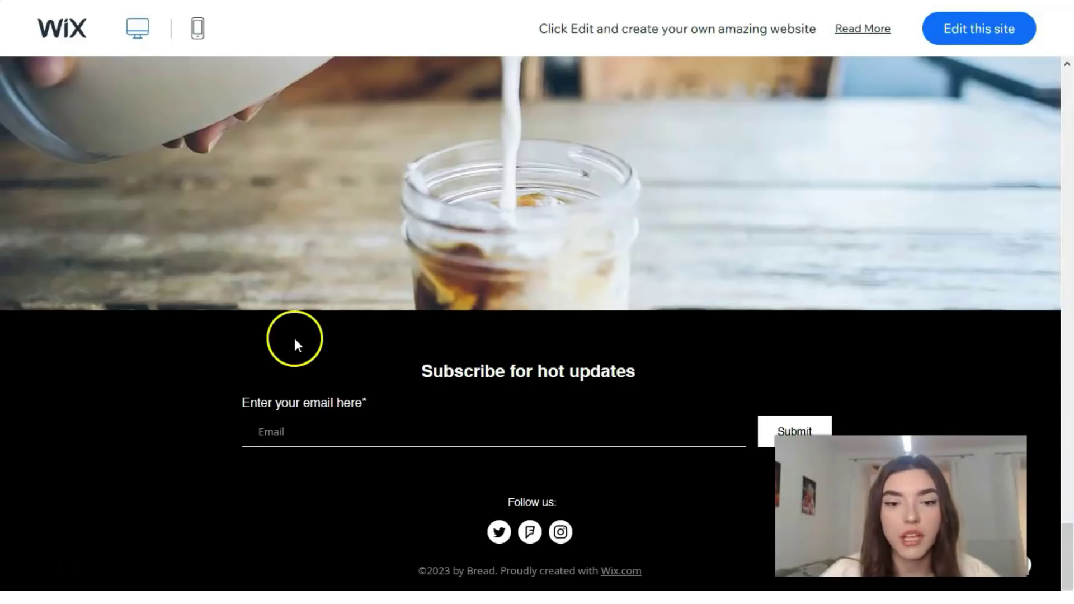
View the Bread Shop & Delivery demo in its mobile version and return to the template gallery.
scroll(294, 338, "up", 15)
scroll(312, 342, "up", 10)
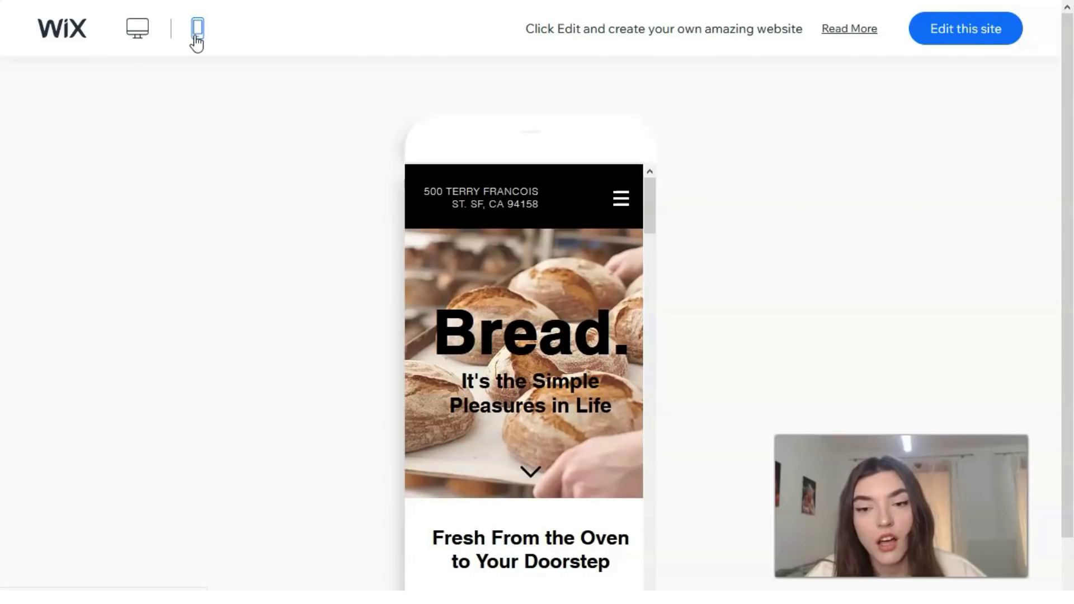
scroll(317, 300, "down", 2)
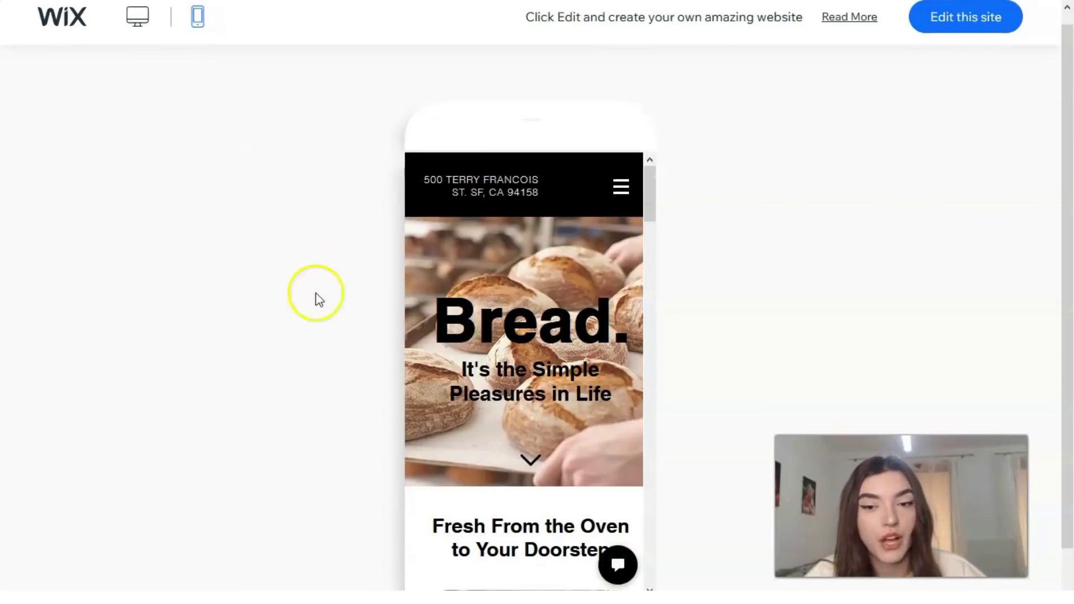
scroll(358, 344, "up", 2)
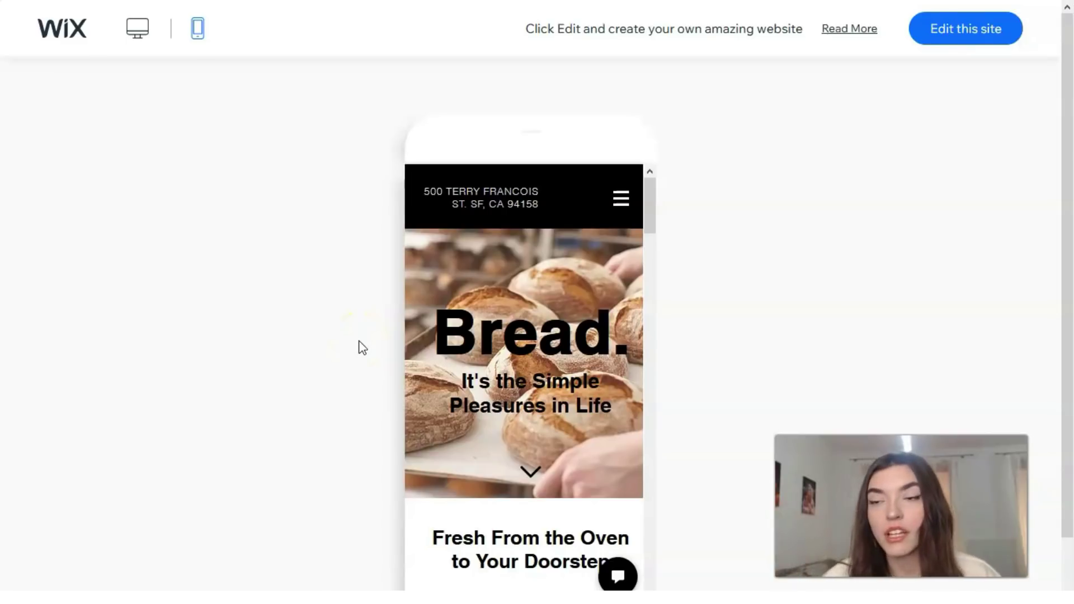
left_click(951, 53)
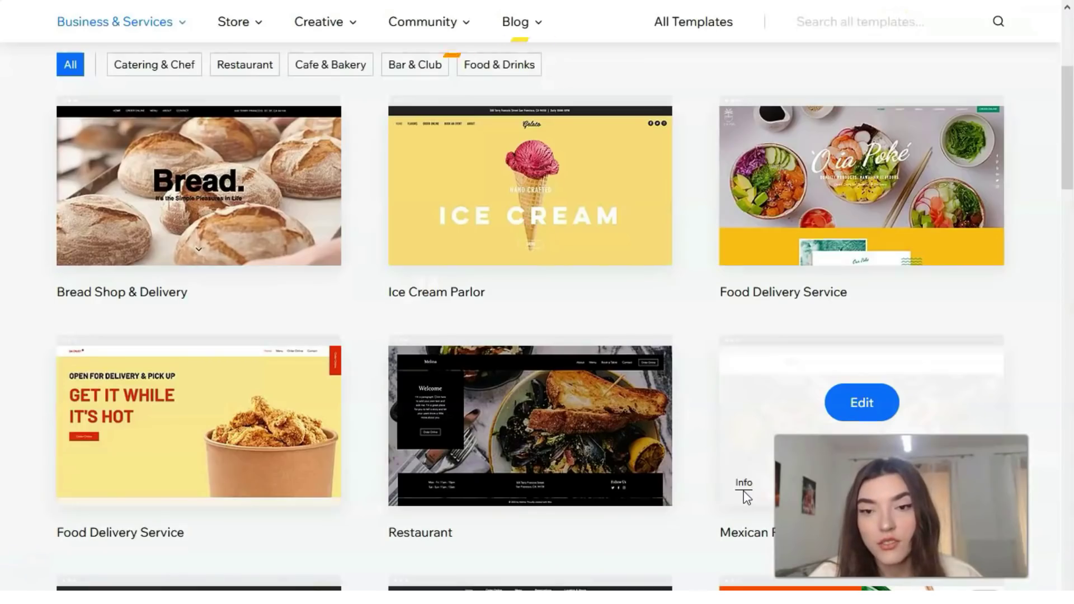
Go to page 3 of the Restaurants & Food templates and look through the designs there.
scroll(745, 497, "down", 12)
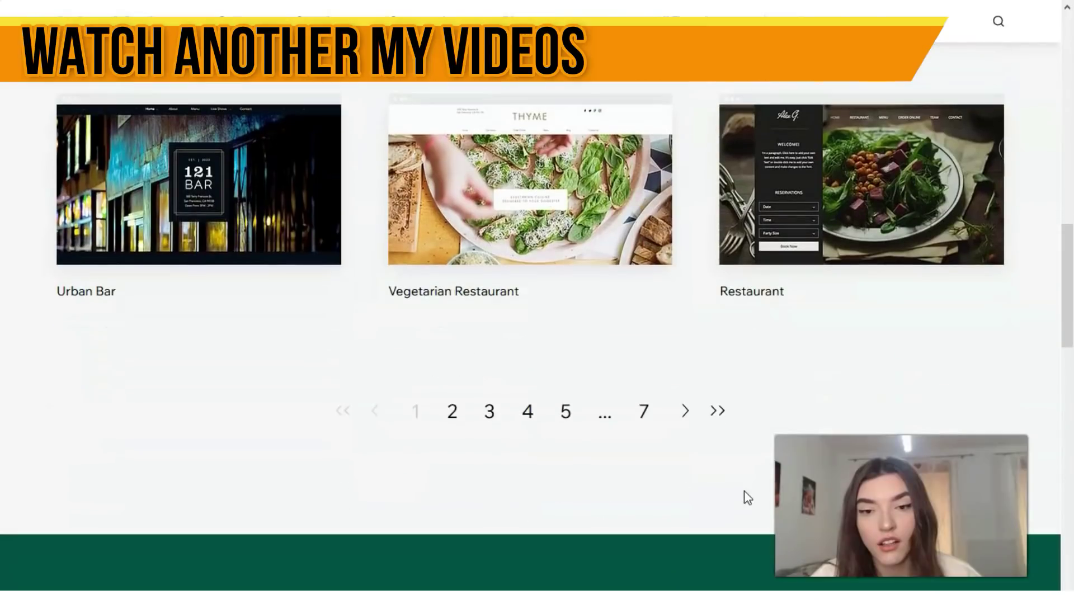
left_click(490, 414)
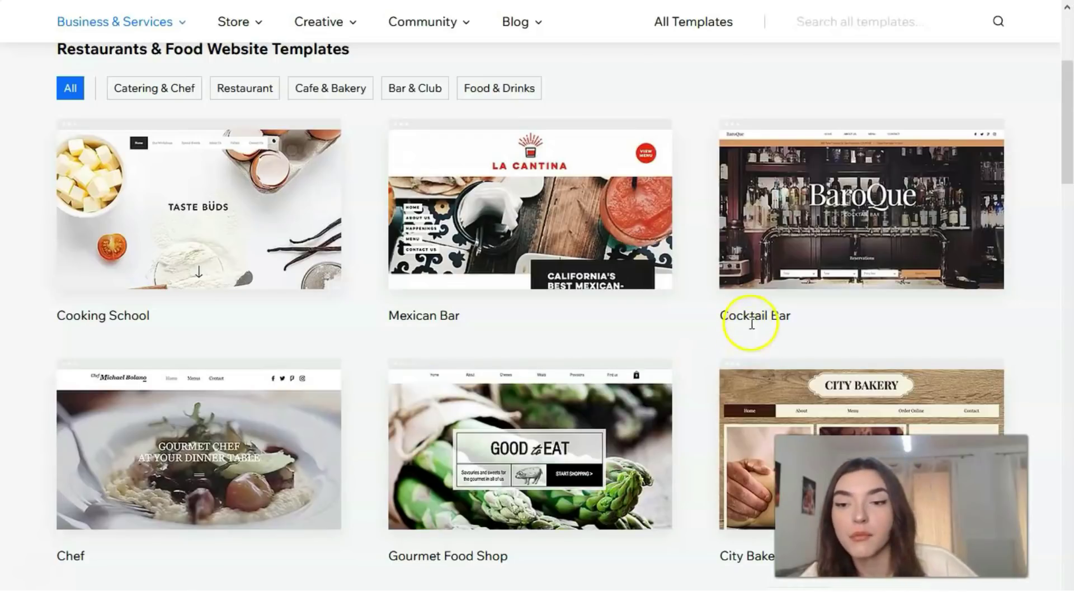
mouse_move(813, 296)
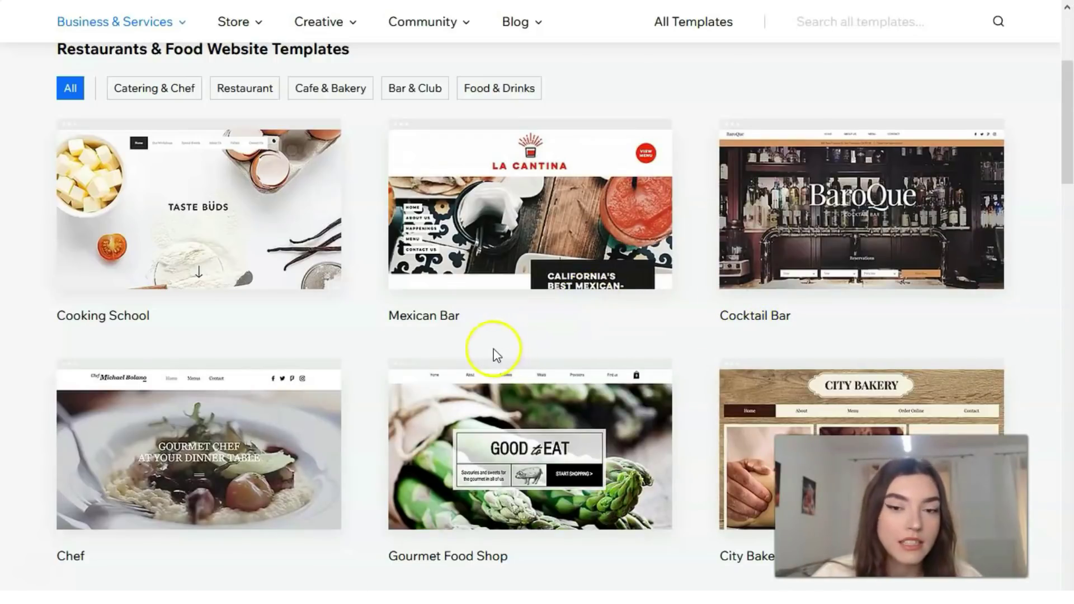
scroll(122, 343, "down", 4)
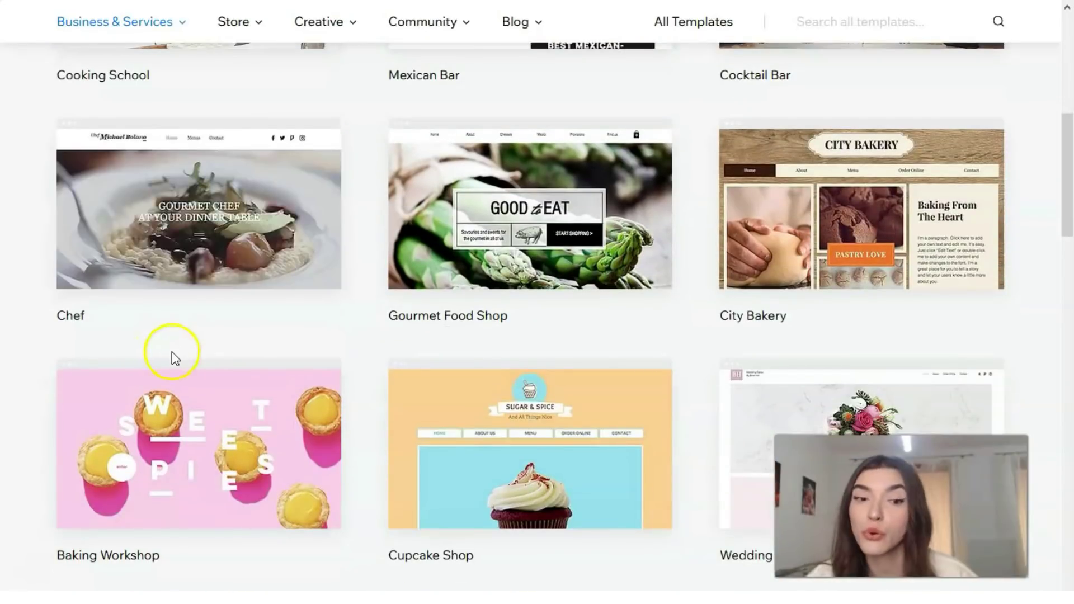
scroll(364, 333, "down", 3)
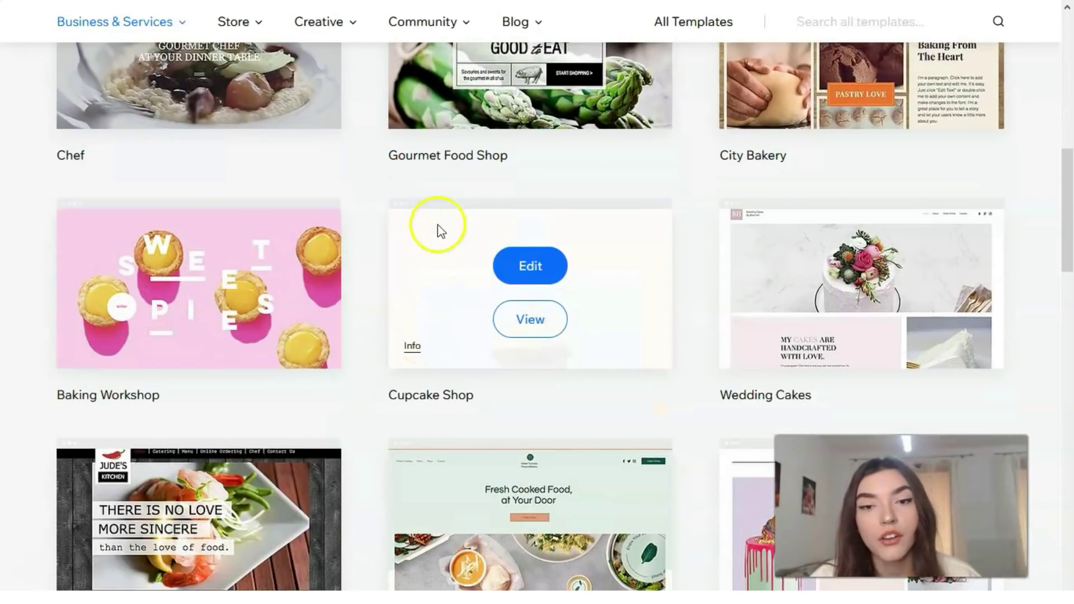
mouse_move(546, 232)
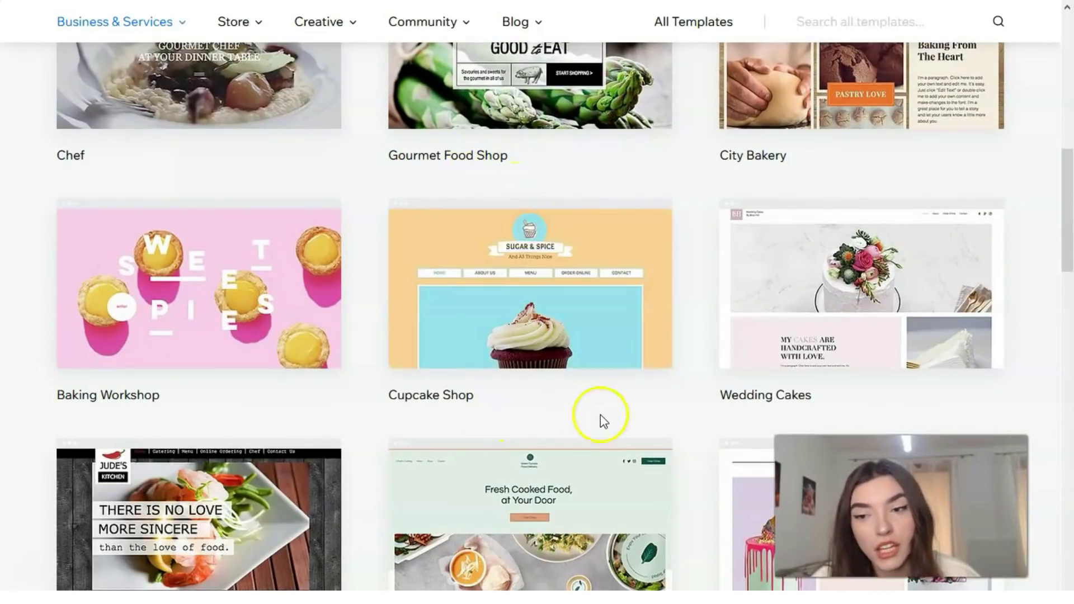
scroll(928, 405, "down", 1)
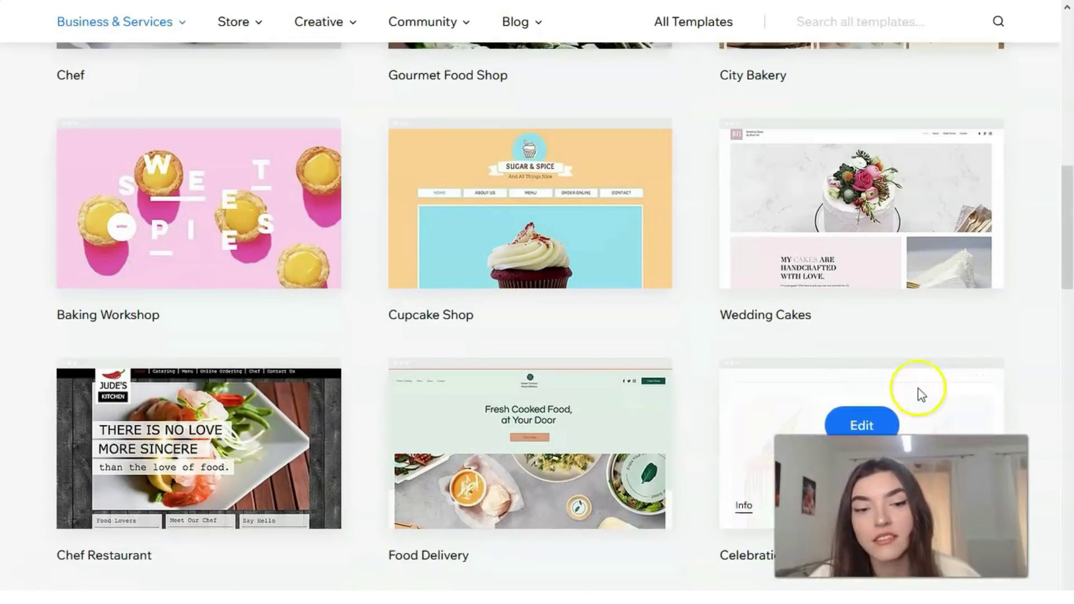
Preview the Wedding Cakes template, close it, and open the preview of the Baking Workshop template.
mouse_move(906, 291)
left_click(859, 240)
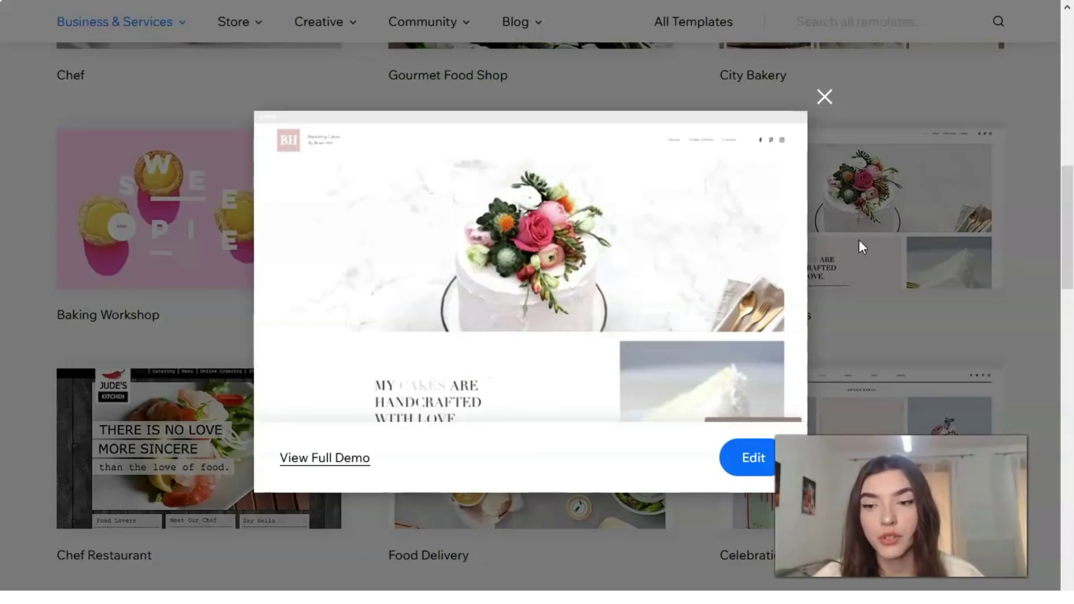
left_click(823, 97)
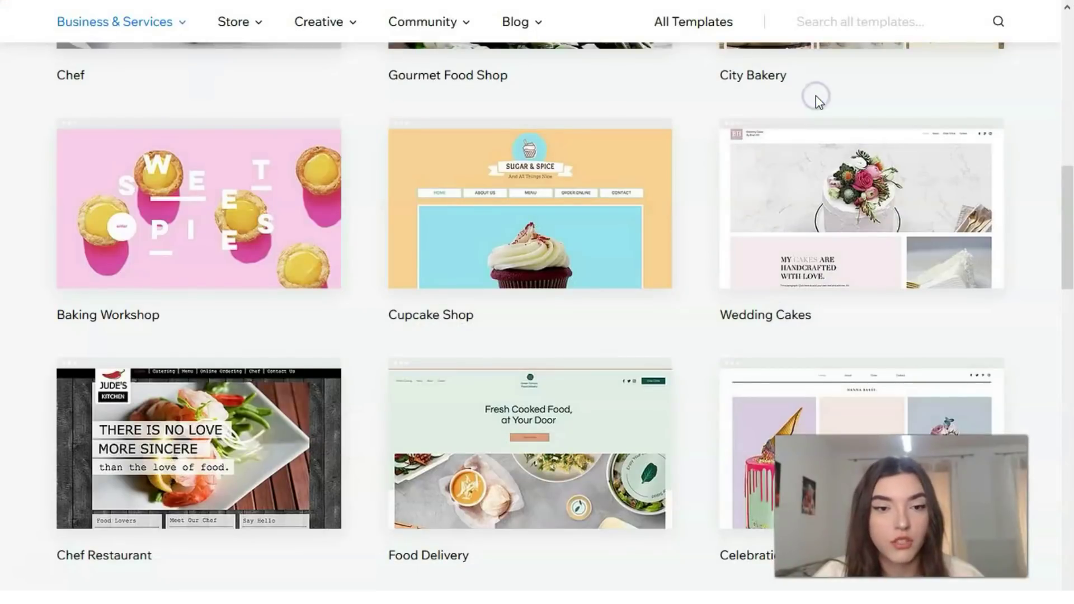
mouse_move(233, 242)
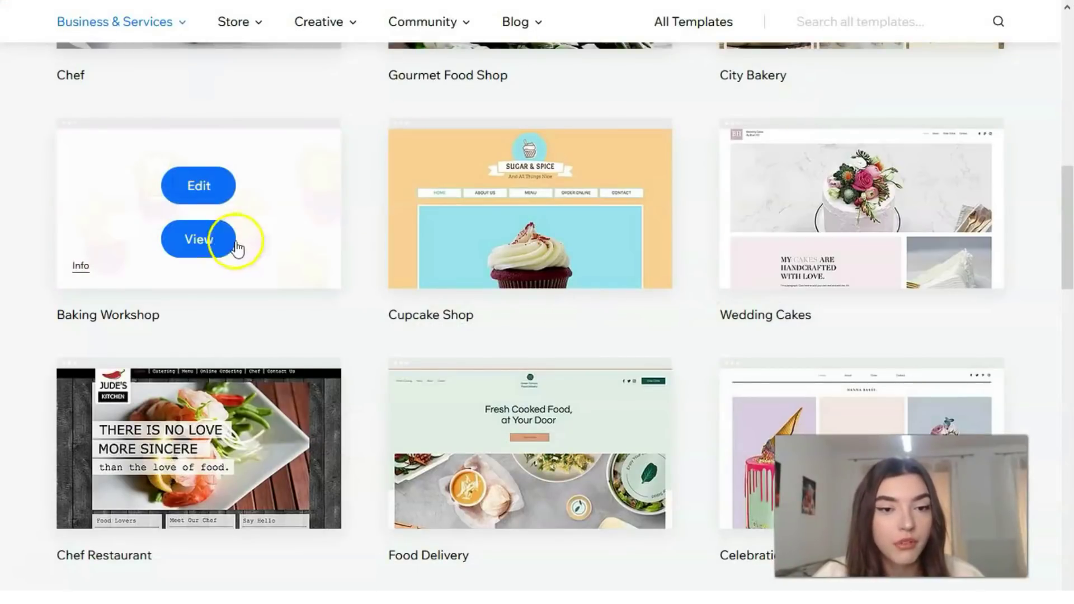
left_click(197, 249)
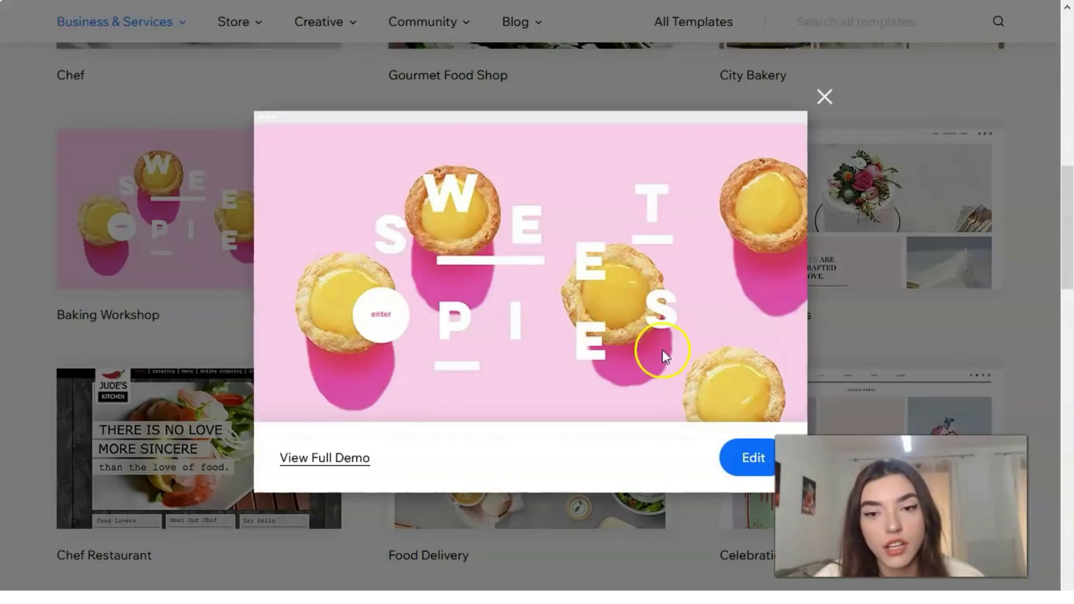
View the full demo of the Baking Workshop template and look through the remaining designs on page 3 of the gallery.
left_click(338, 457)
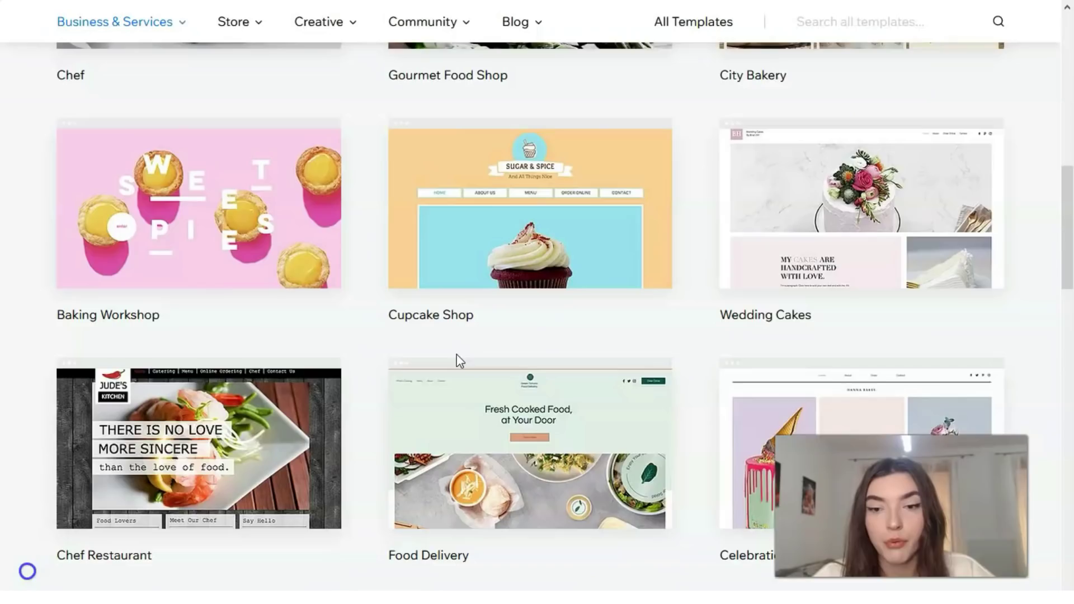
scroll(455, 360, "down", 5)
scroll(854, 236, "up", 3)
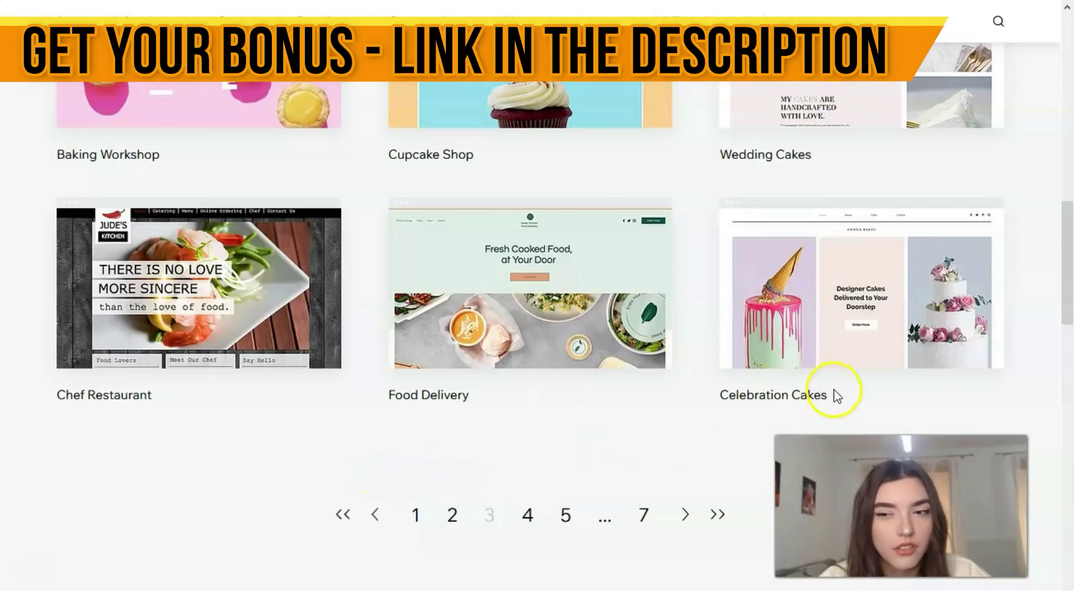
mouse_move(709, 399)
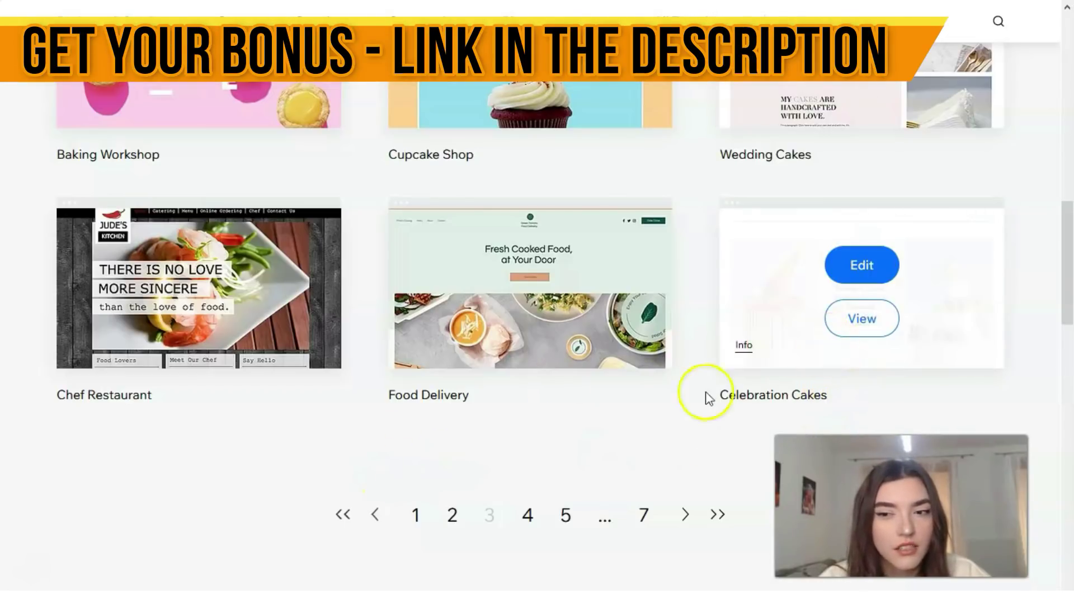
Go to page 4 of the Restaurants & Food templates and look through the designs there.
left_click(530, 514)
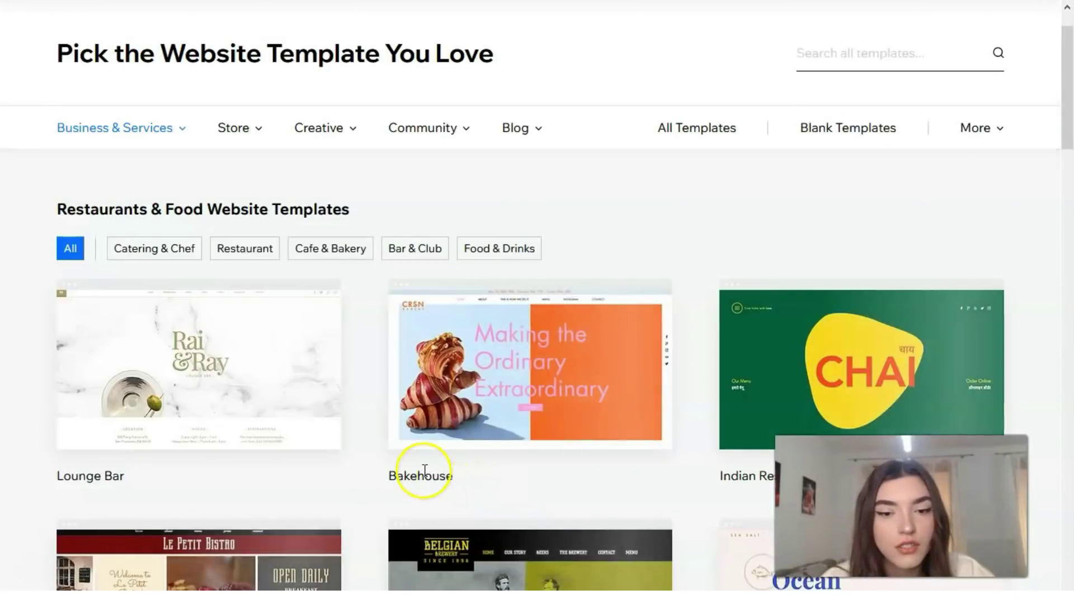
scroll(425, 469, "down", 3)
scroll(425, 475, "down", 3)
scroll(425, 475, "up", 3)
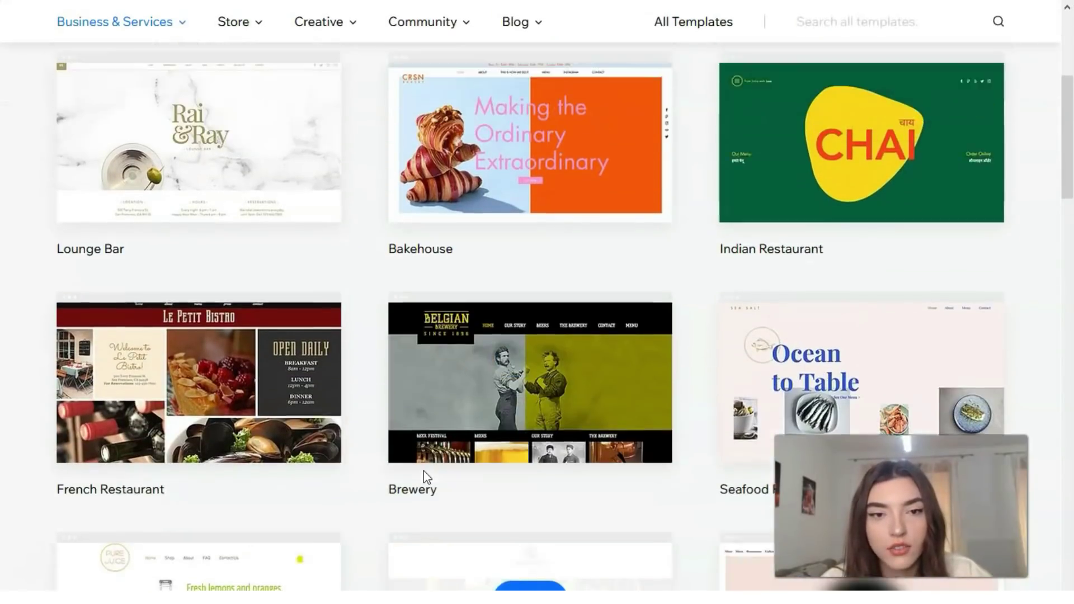
scroll(425, 477, "down", 10)
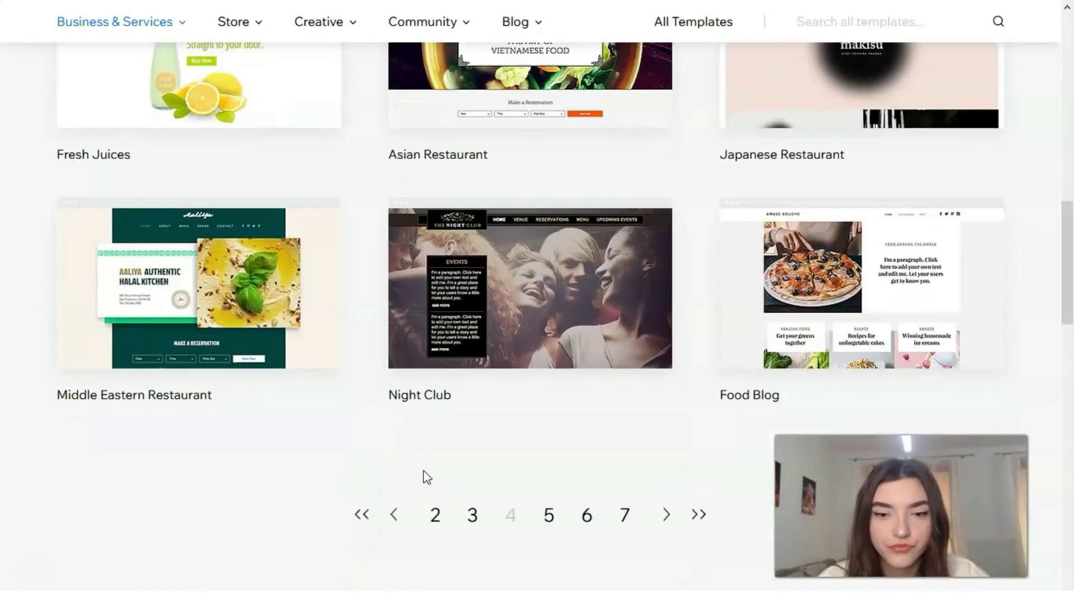
Preview the Food Blog template and open its full demo.
mouse_move(837, 356)
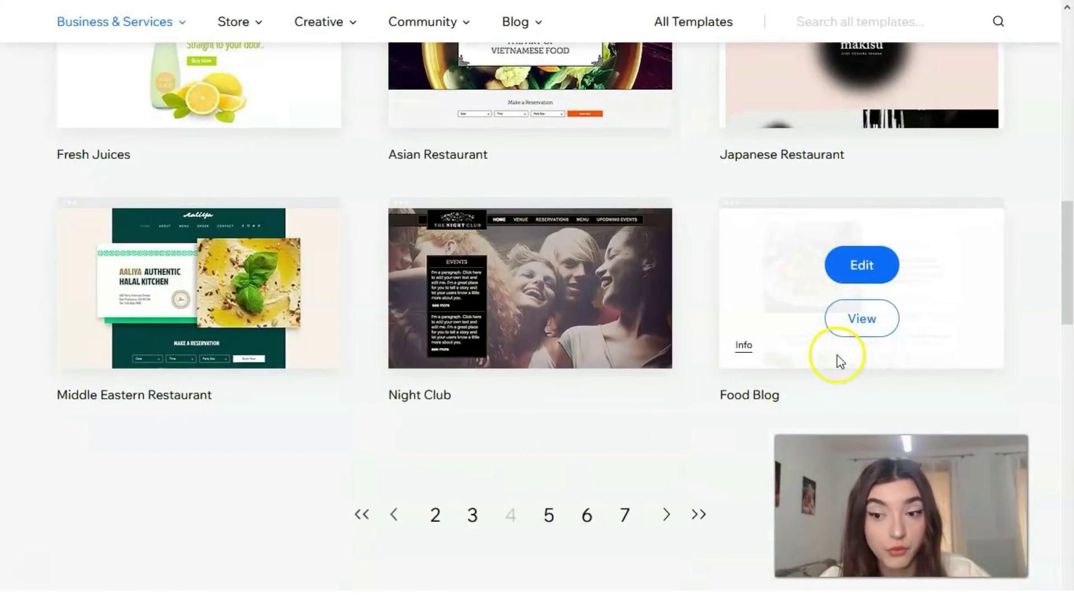
left_click(847, 324)
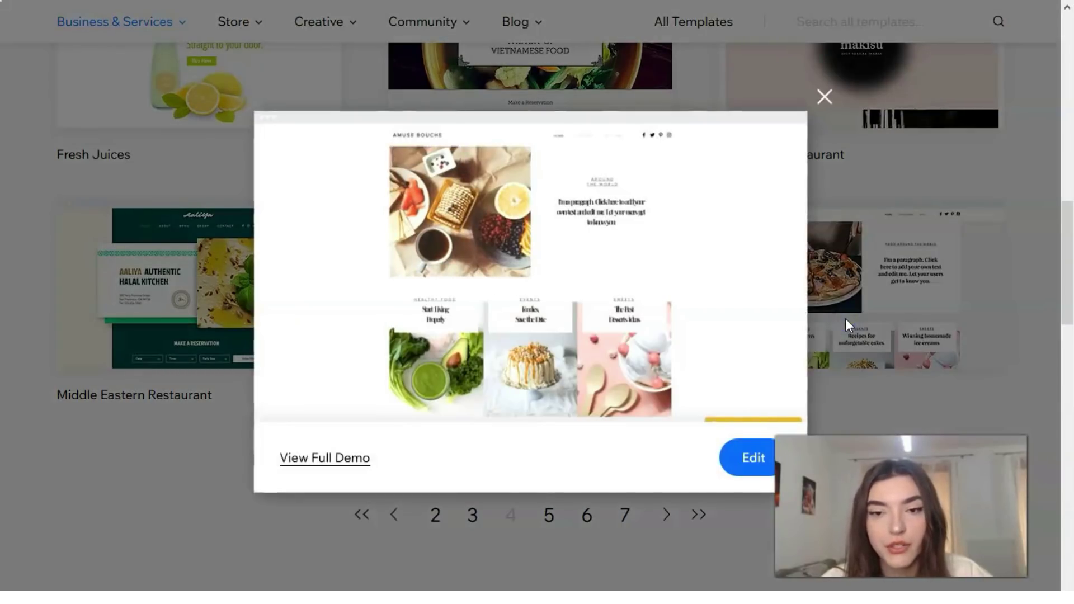
left_click(320, 459)
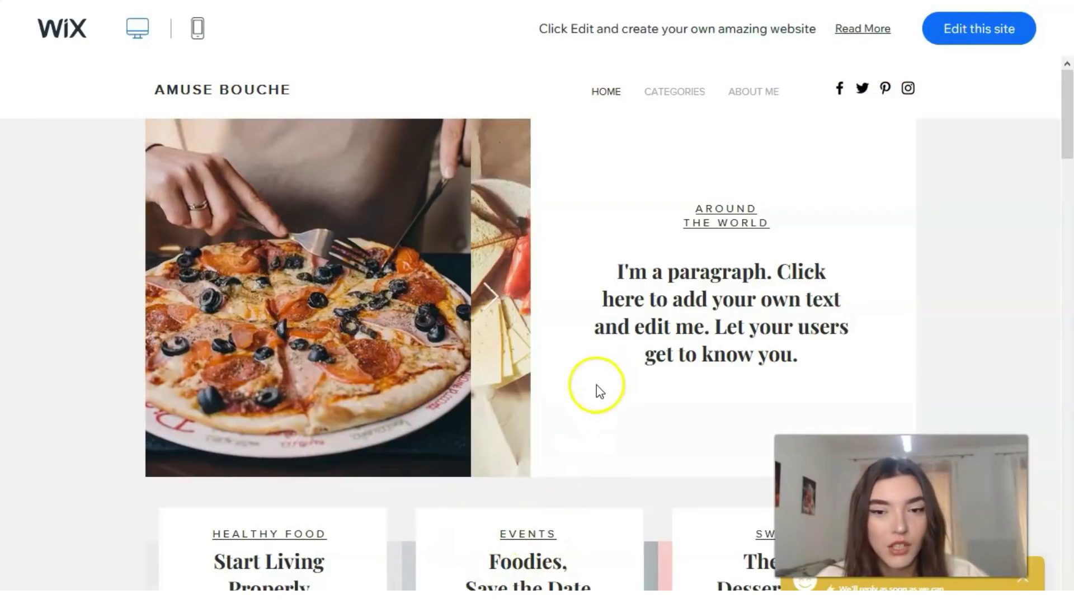
Review the Food Blog demo's home page down through its blog posts and return to its header.
scroll(609, 386, "down", 10)
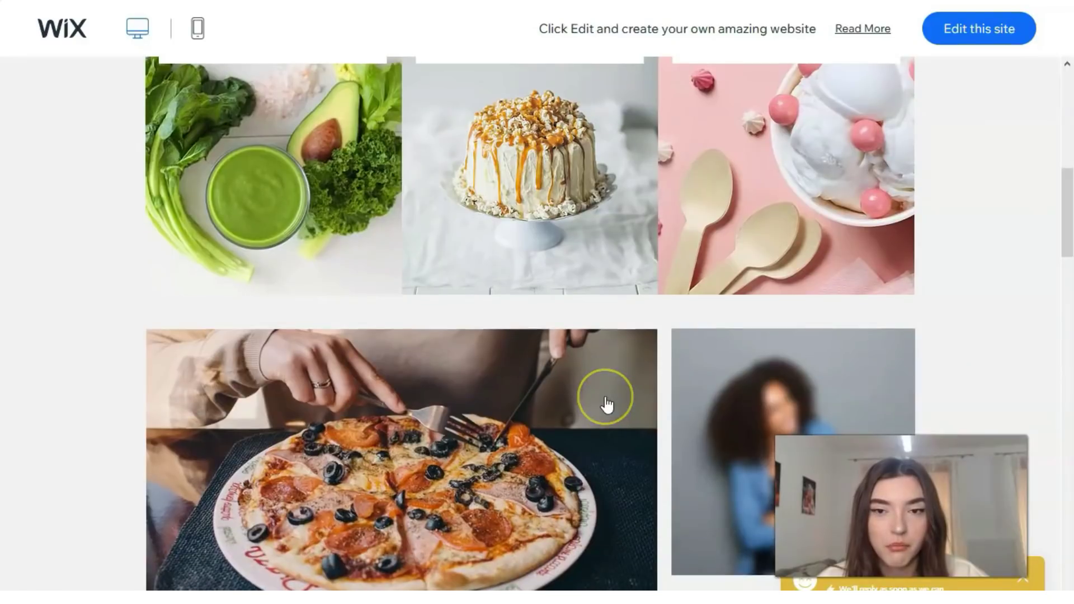
scroll(609, 414, "down", 4)
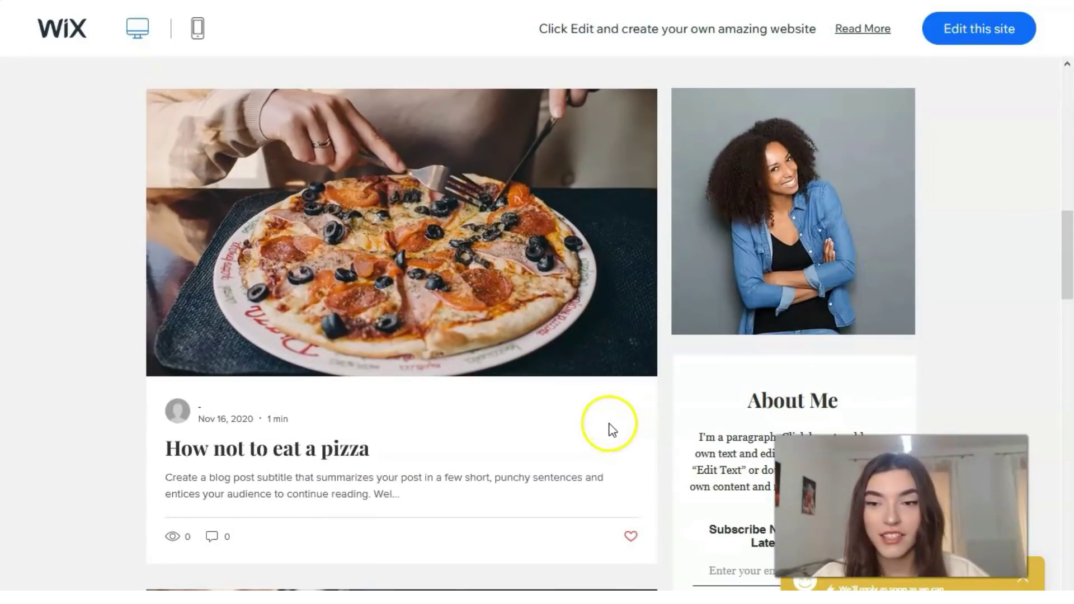
scroll(610, 397, "down", 6)
scroll(615, 402, "down", 8)
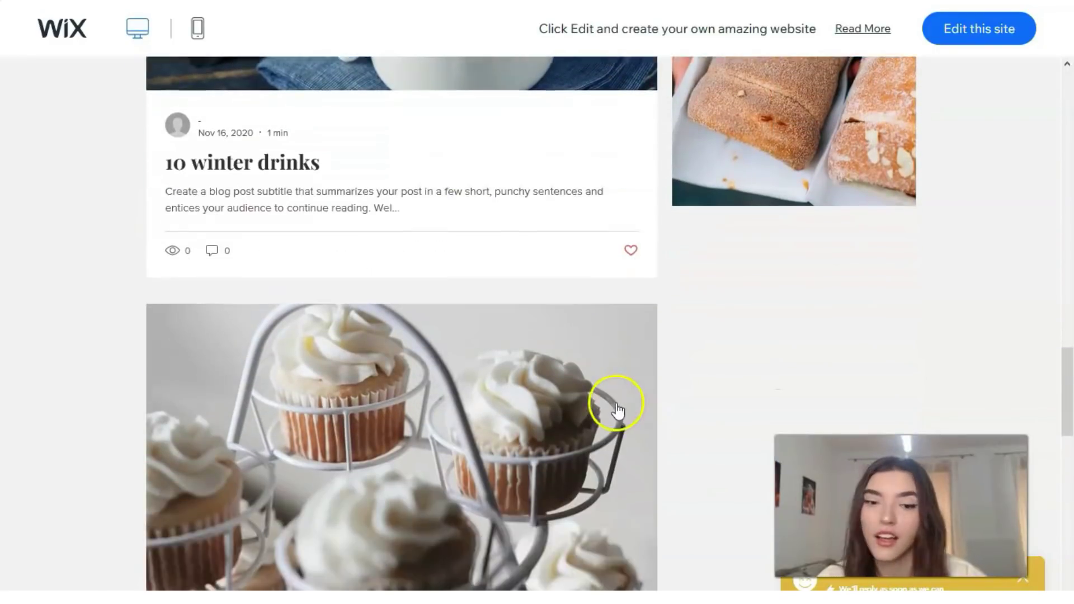
scroll(616, 410, "down", 12)
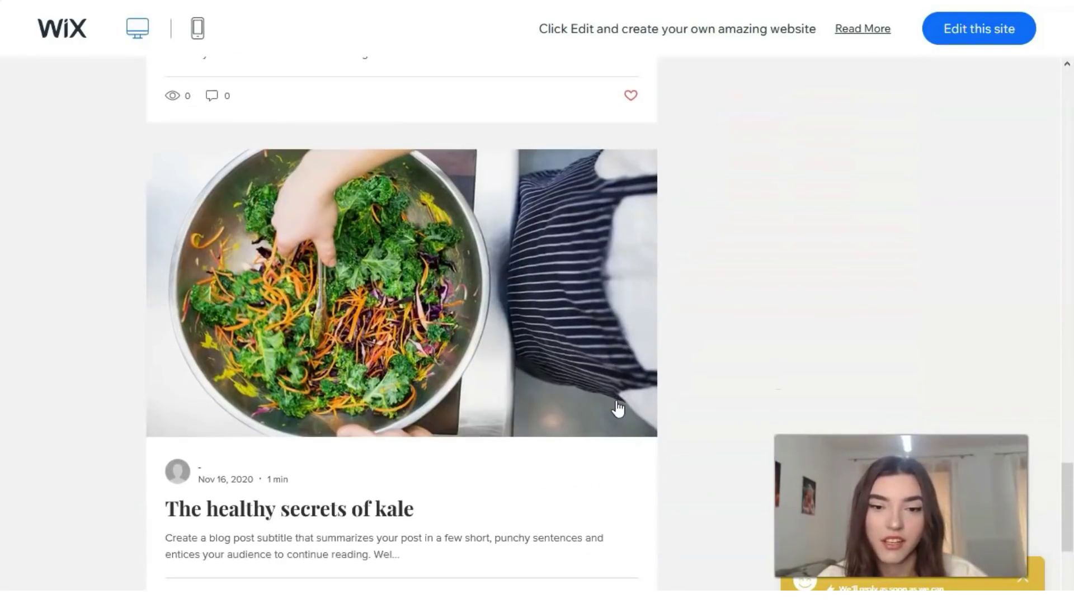
scroll(617, 409, "down", 4)
scroll(616, 400, "up", 20)
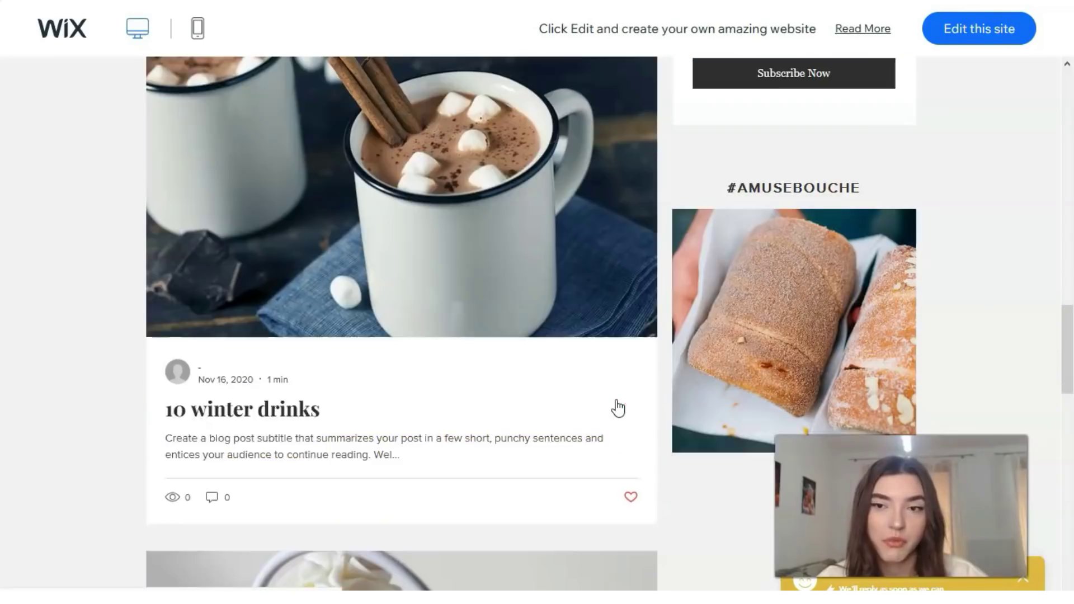
scroll(614, 397, "up", 4)
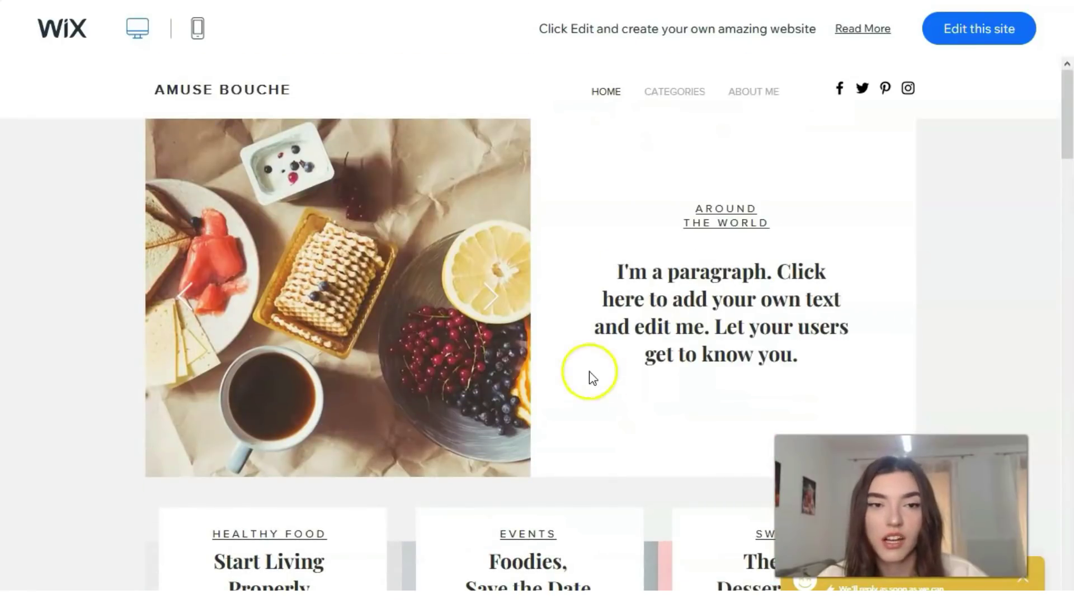
Switch the Food Blog demo to its mobile version and look through the page content.
left_click(196, 35)
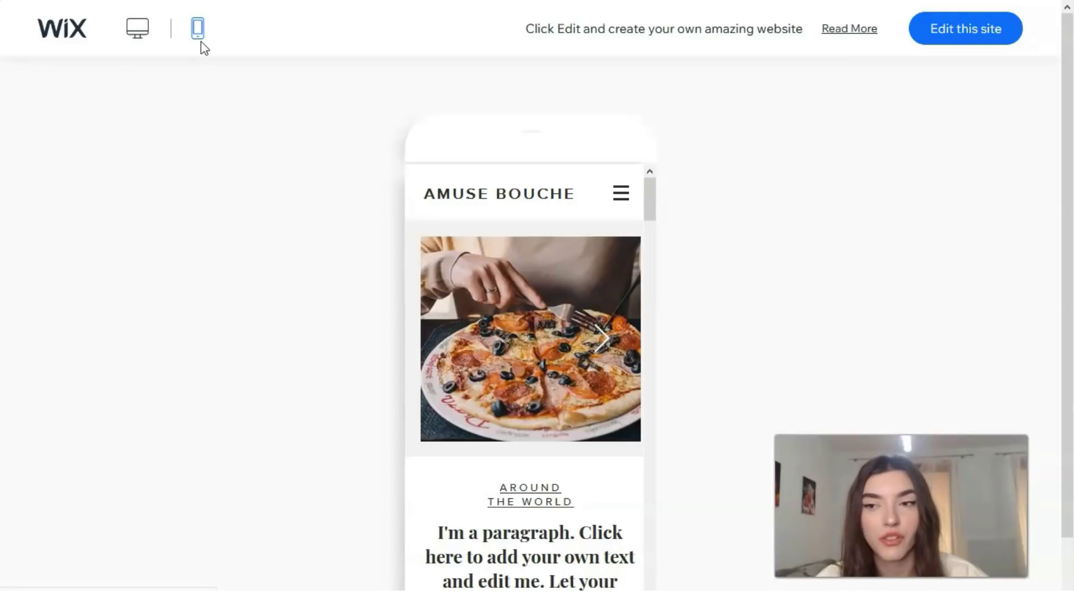
left_click_drag(650, 211, 592, 559)
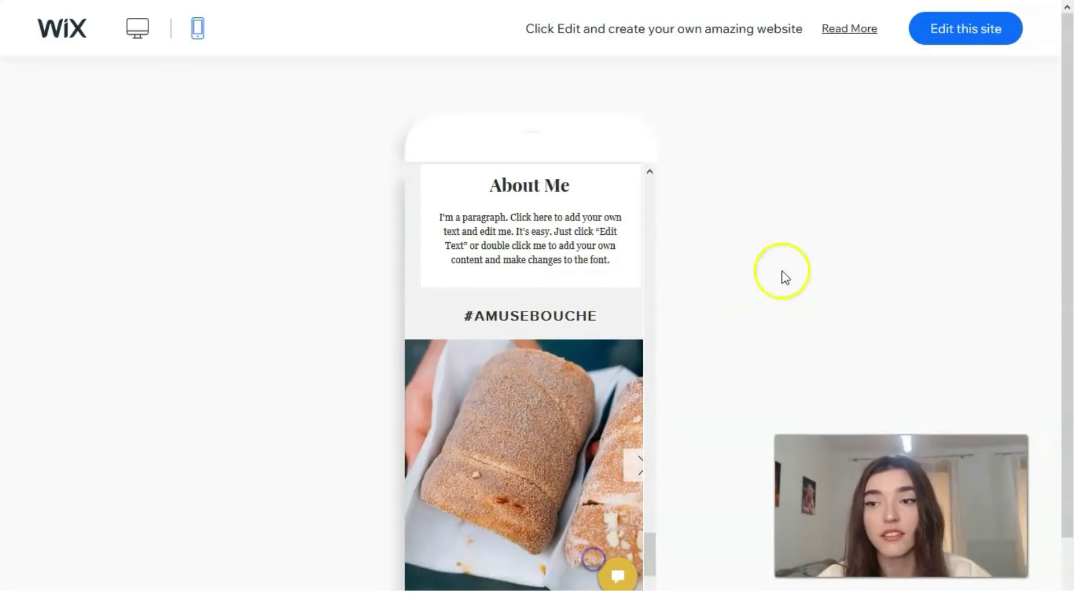
Open the Food Blog template for editing and look over the upper sections of its home page.
left_click(944, 39)
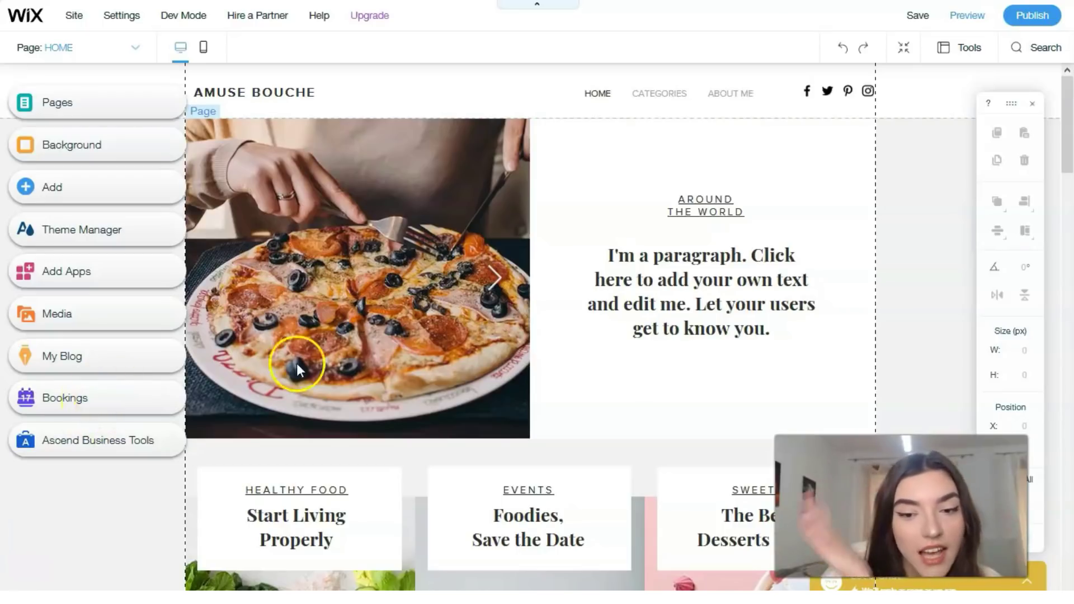
scroll(675, 398, "down", 1)
scroll(675, 398, "down", 3)
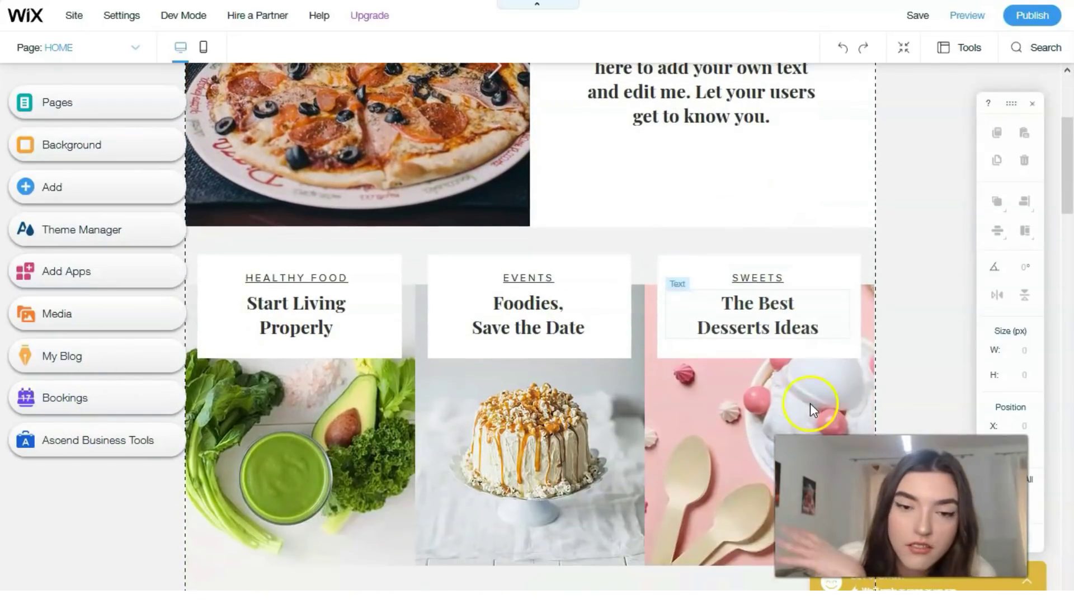
scroll(604, 404, "down", 5)
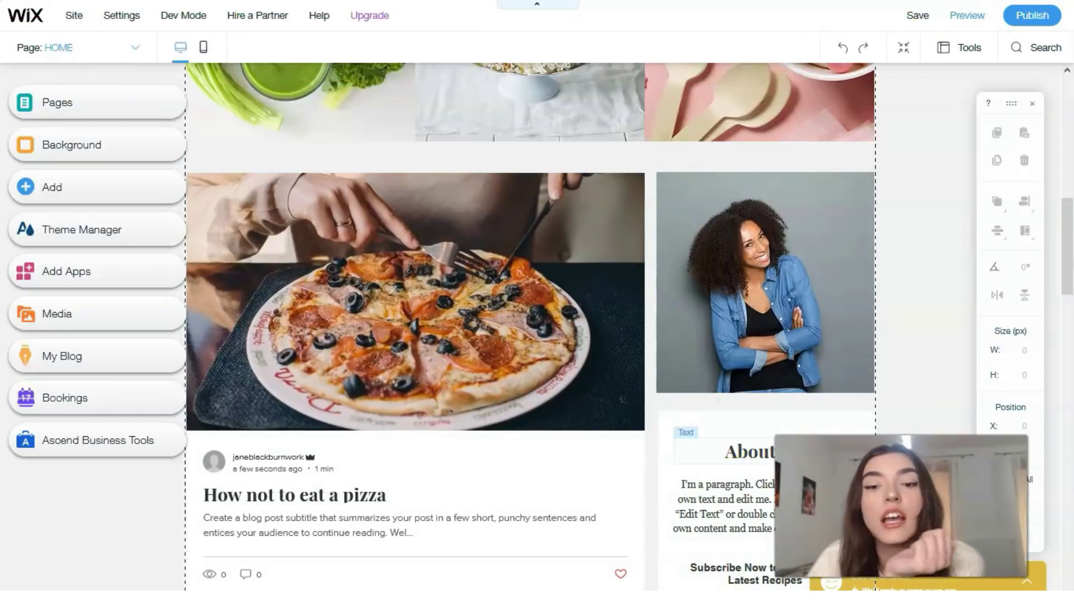
scroll(953, 413, "up", 5)
scroll(951, 413, "up", 5)
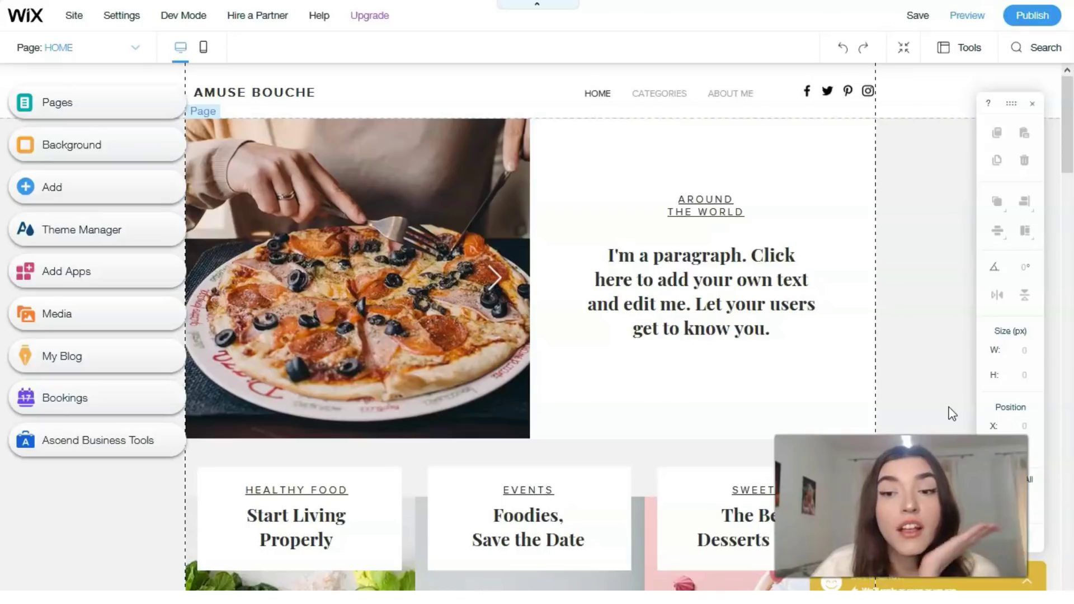
Apply the Paragraph 1 text theme to the intro paragraph beside the pizza image.
double_click(671, 270)
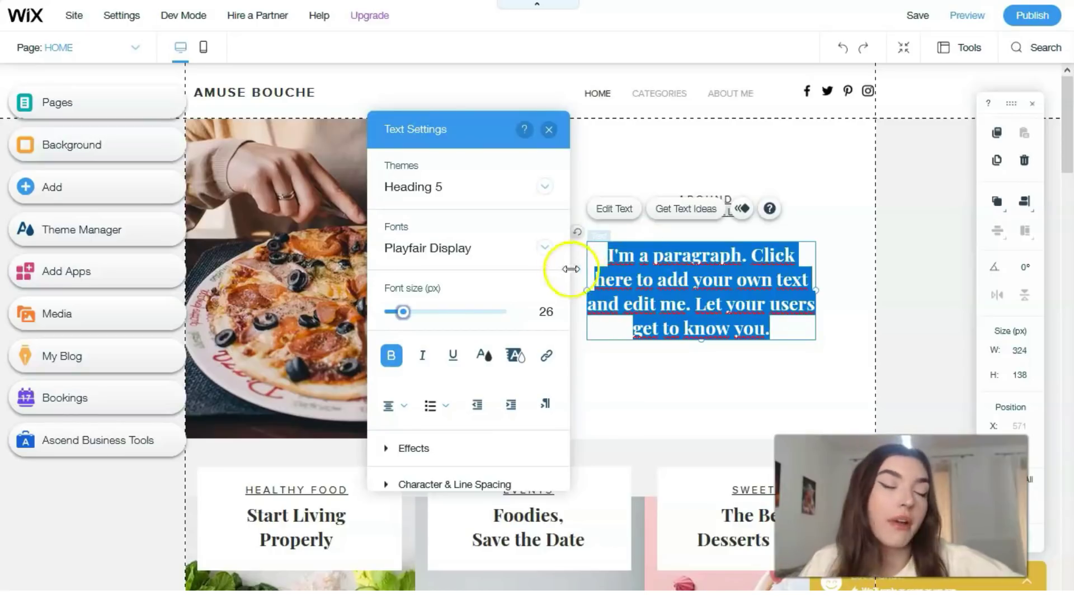
left_click(545, 187)
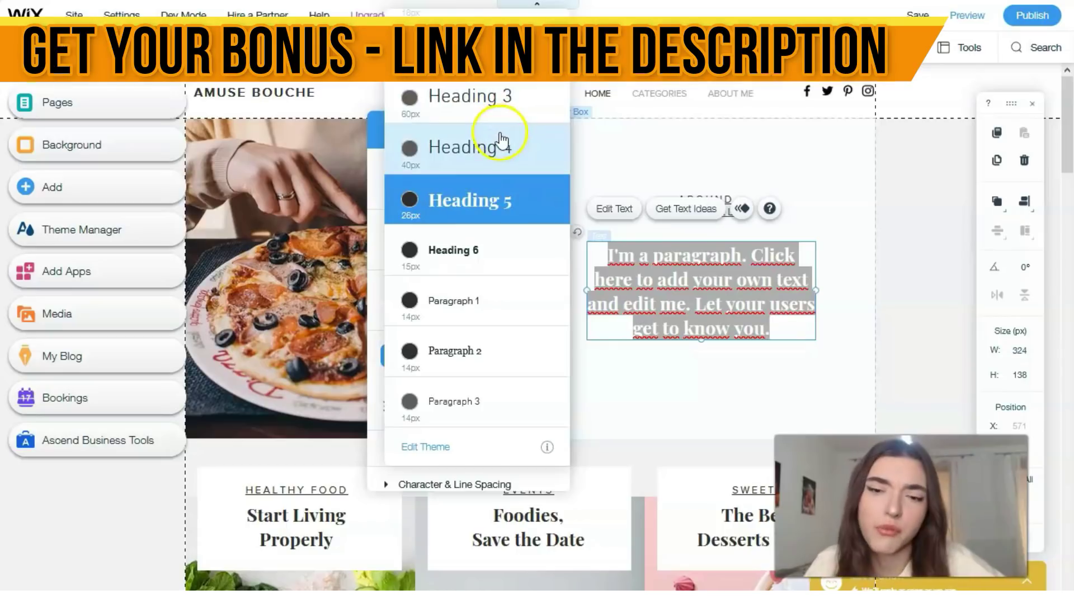
left_click(488, 306)
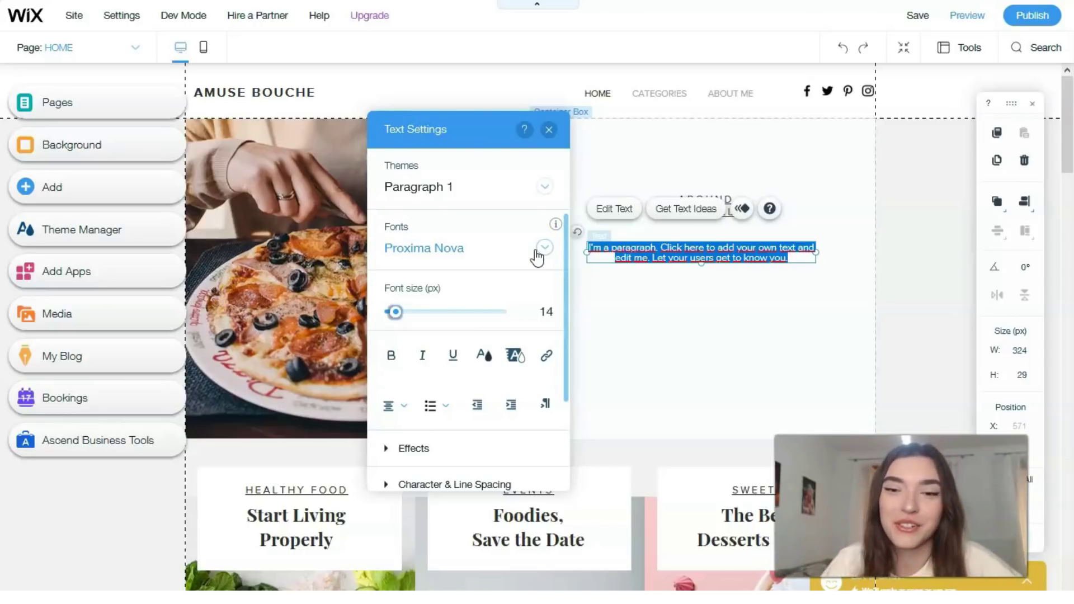
left_click(546, 188)
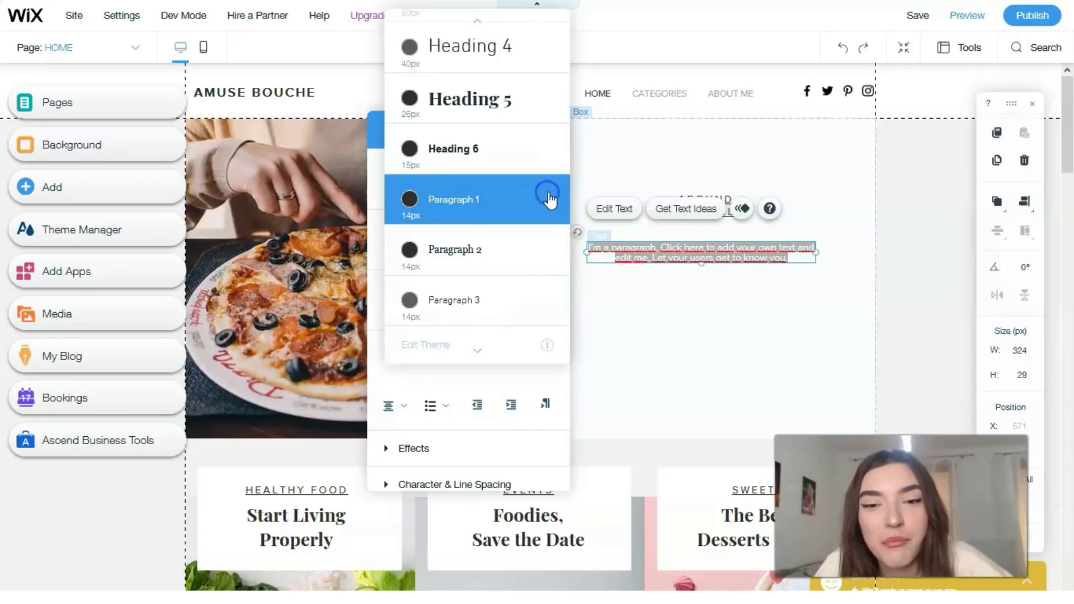
left_click(548, 198)
Change the intro paragraph's font to Rozha One and set its size to 27 px.
left_click(546, 248)
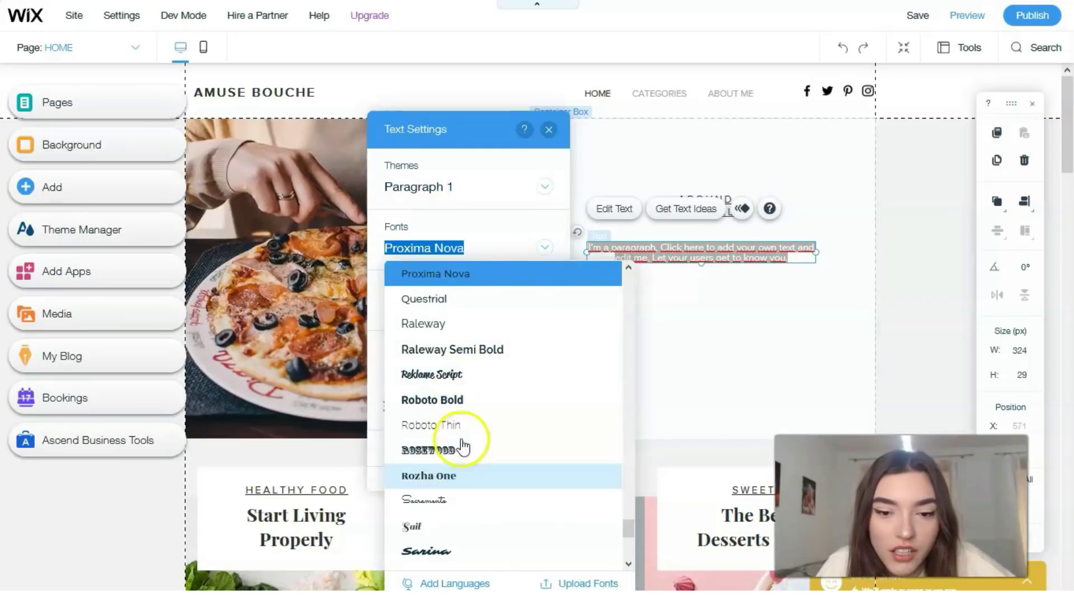
scroll(472, 425, "down", 3)
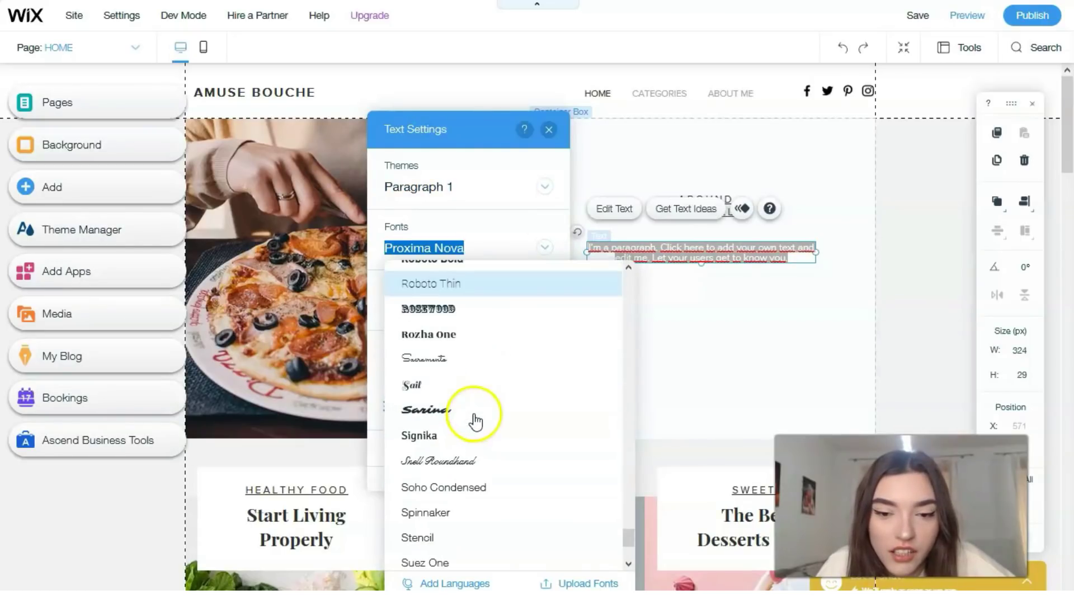
left_click(439, 335)
mouse_move(395, 311)
left_mouse_down()
mouse_move(415, 312)
mouse_move(403, 317)
left_mouse_up()
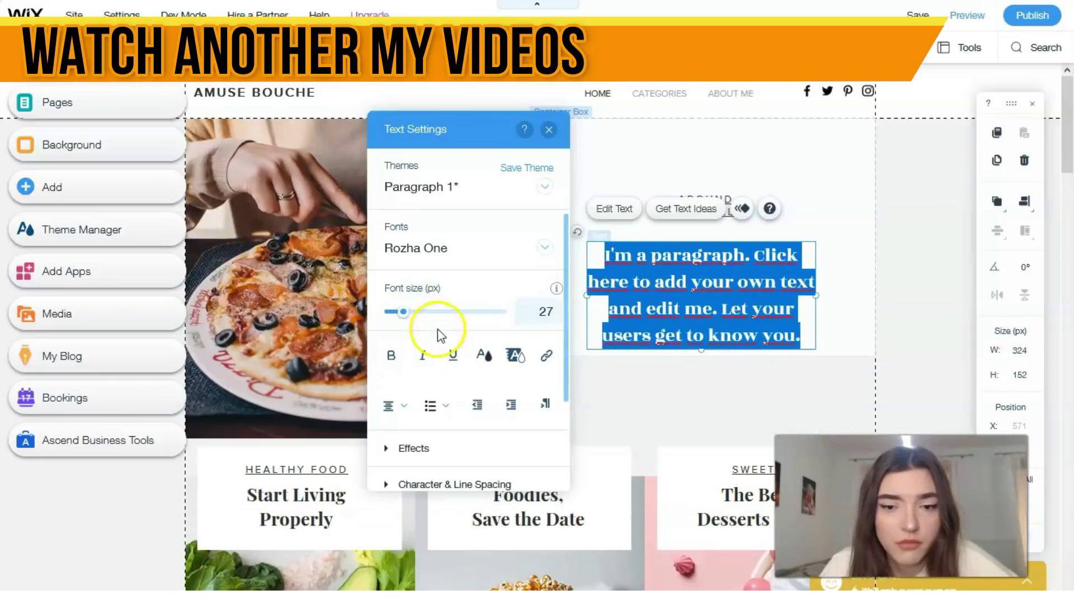
Color the intro paragraph dark orange-red from the site colors and close its text settings.
left_click(484, 355)
left_click(488, 358)
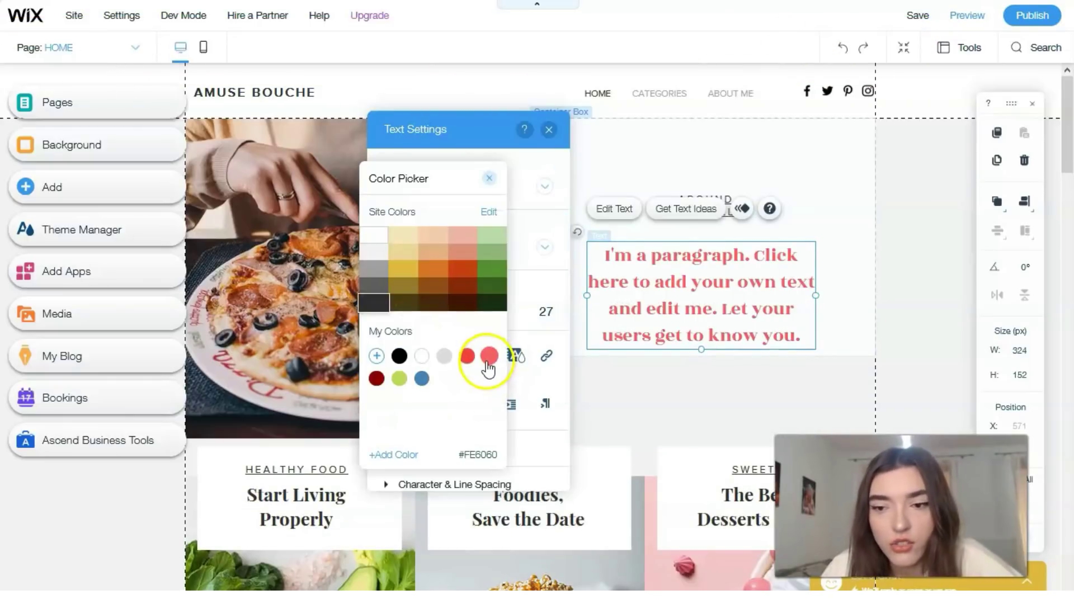
left_click(473, 273)
left_click(472, 273)
left_click(561, 129)
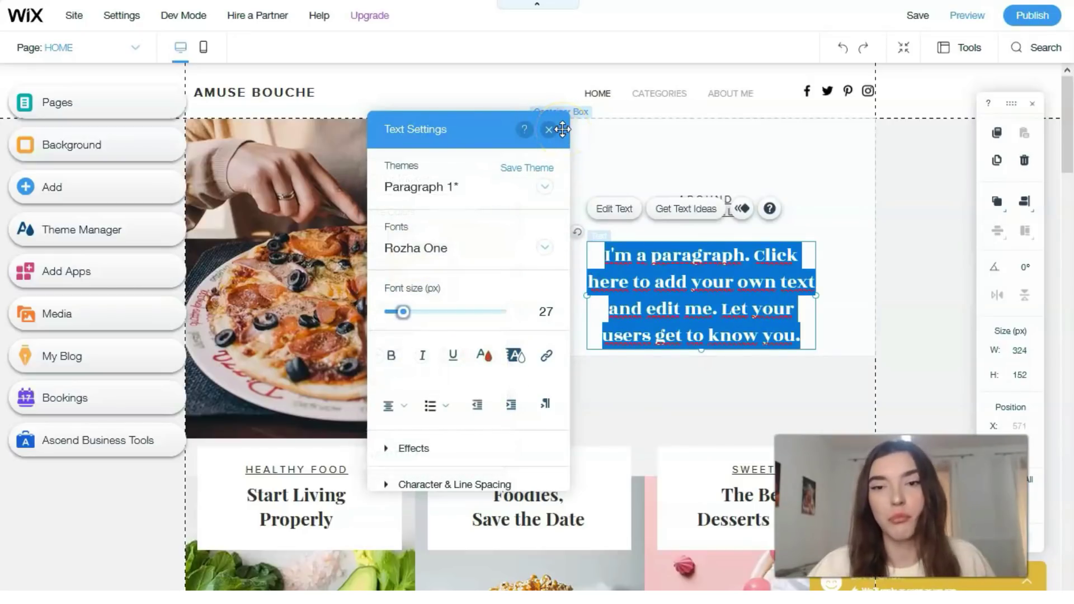
left_click(587, 129)
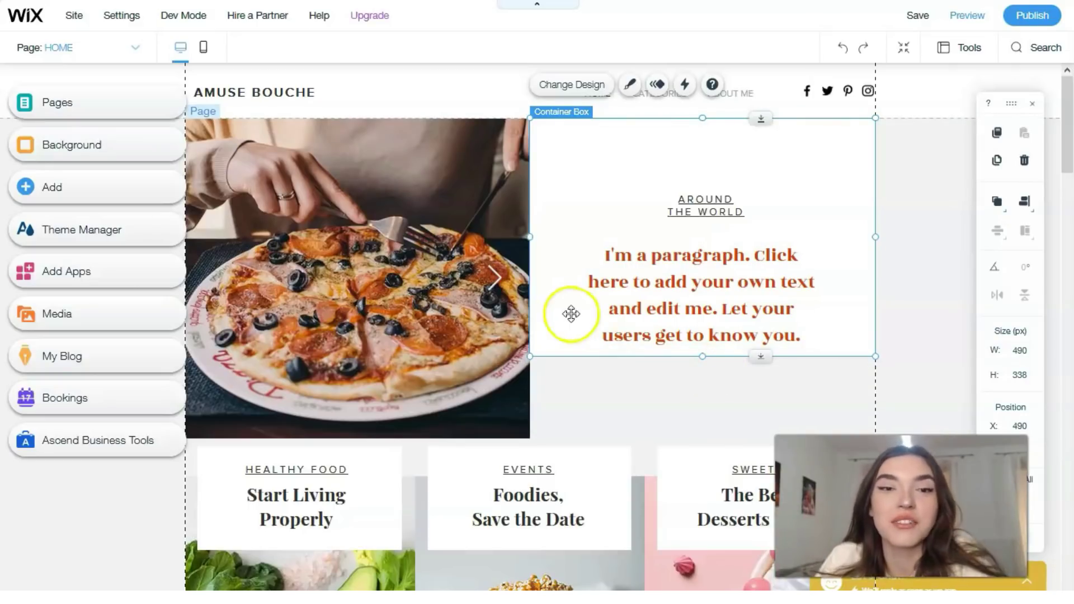
Open the settings of the pizza image's Wix Pro Gallery, then close them without changing anything.
left_click(415, 223)
left_click(415, 223)
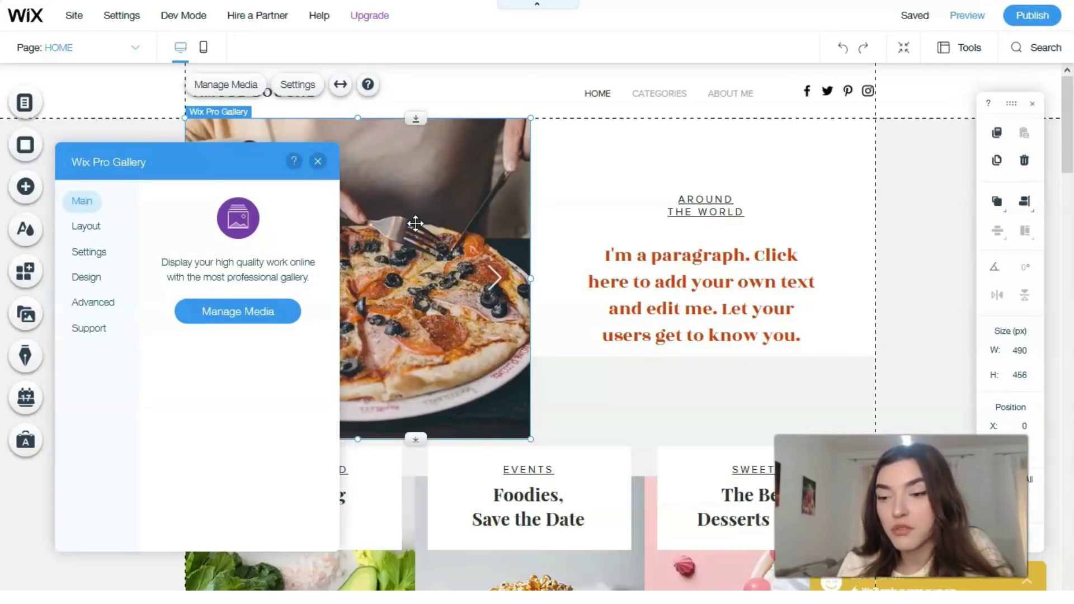
left_click(317, 162)
scroll(348, 305, "down", 2)
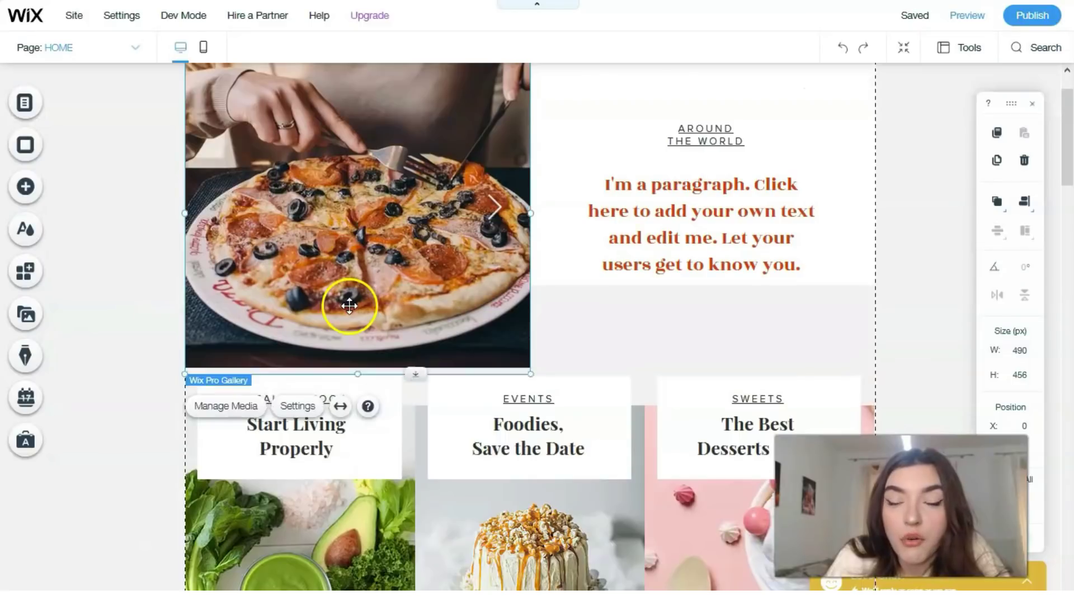
scroll(349, 305, "up", 2)
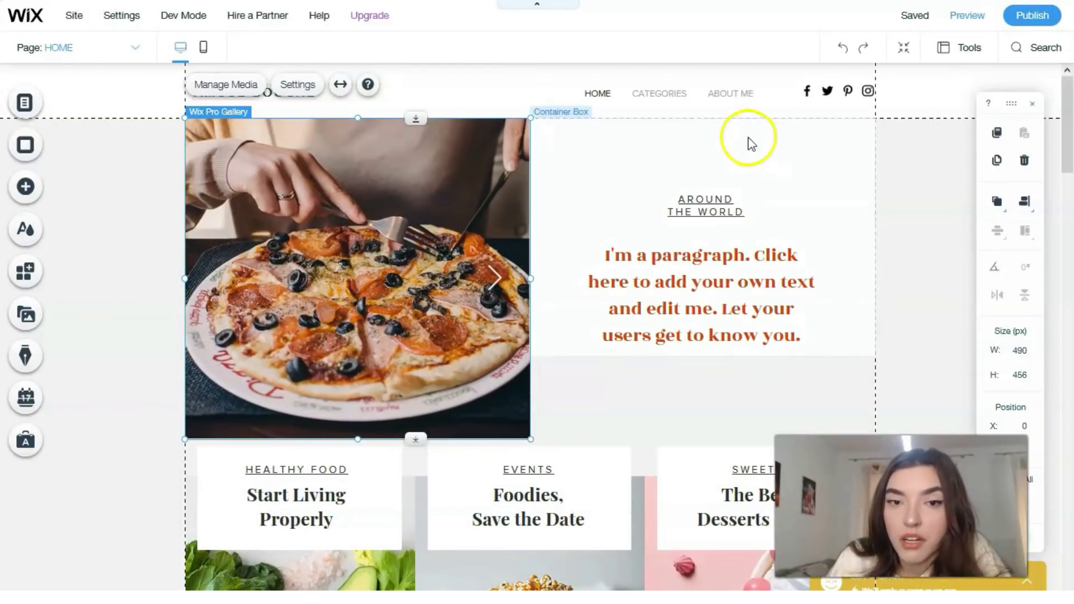
Restyle the header's horizontal menu with the rounded beige bar design after trying other menu designs, then close its design settings.
left_click(675, 93)
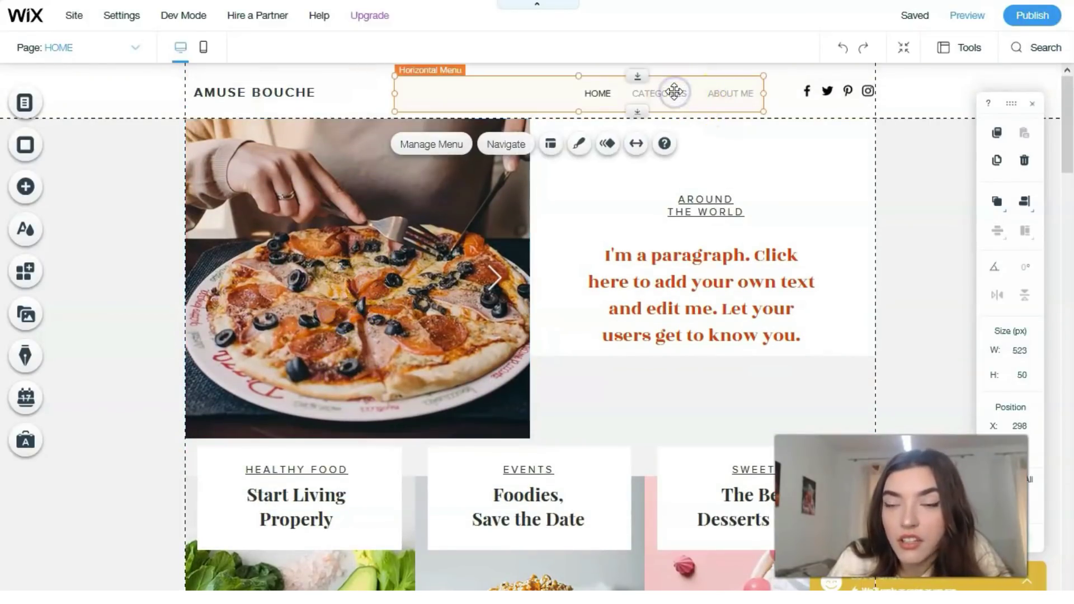
left_click(674, 91)
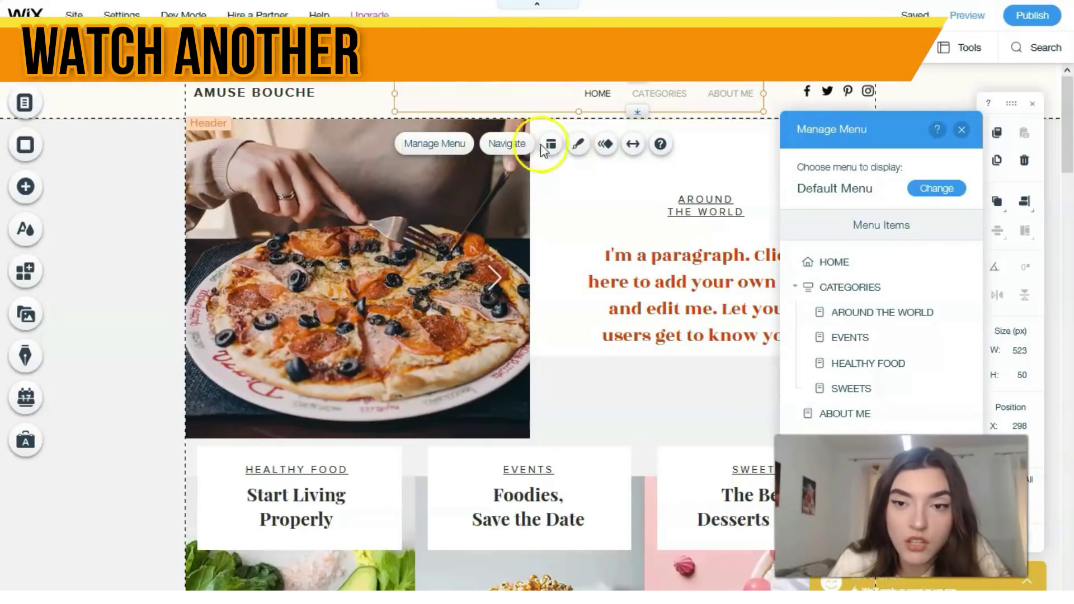
left_click(577, 145)
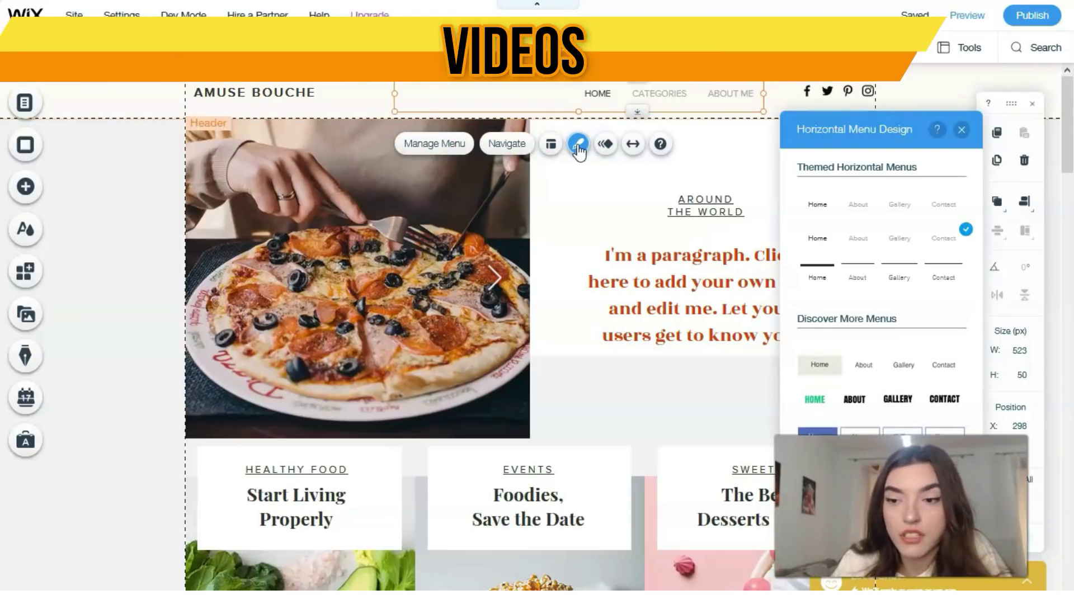
left_click(821, 244)
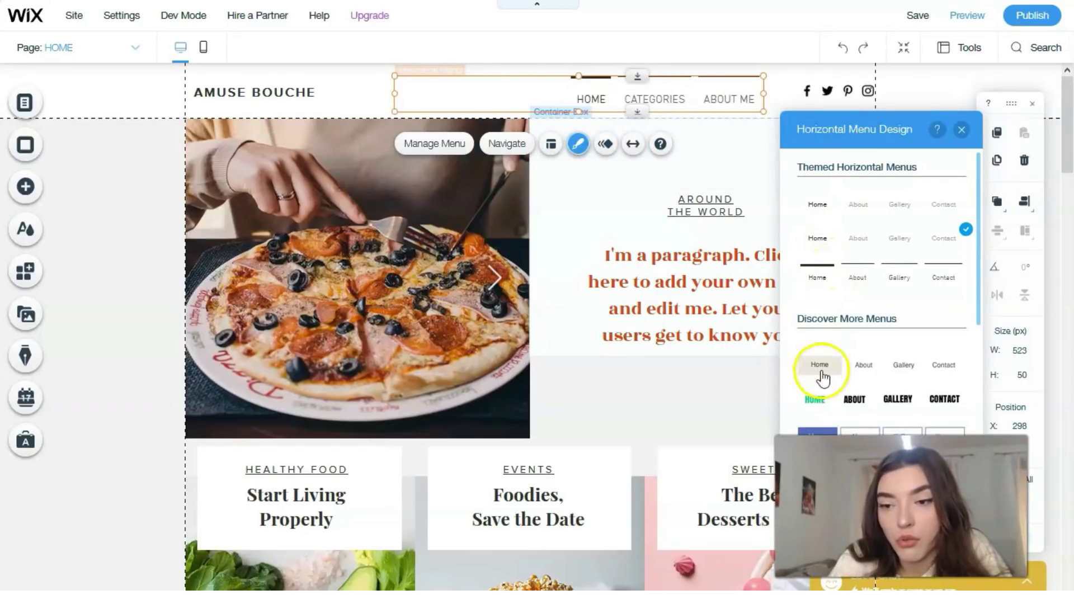
left_click(845, 399)
scroll(850, 395, "down", 5)
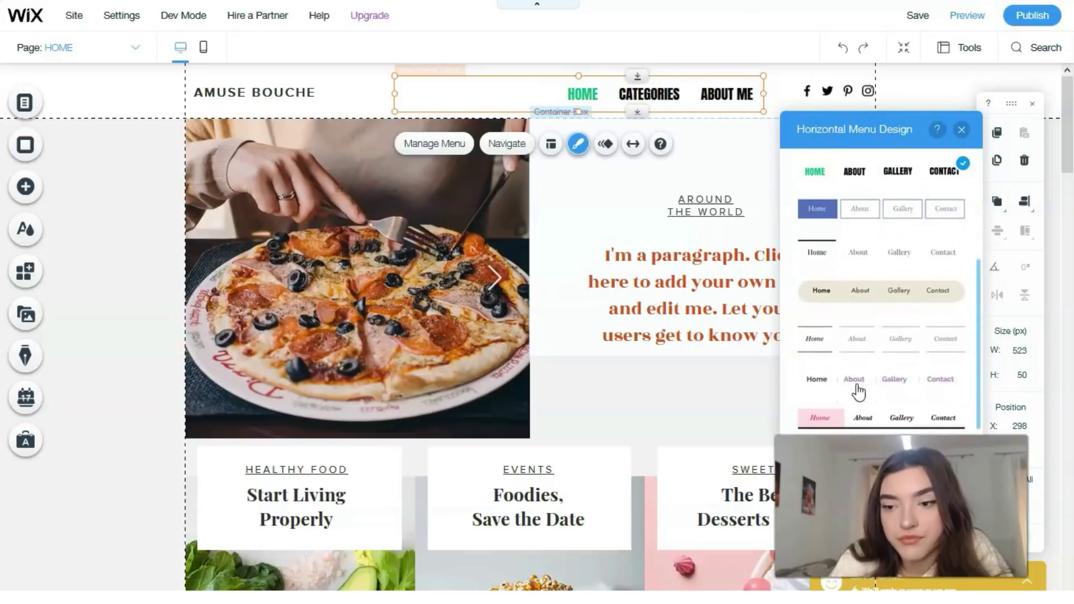
left_click(851, 285)
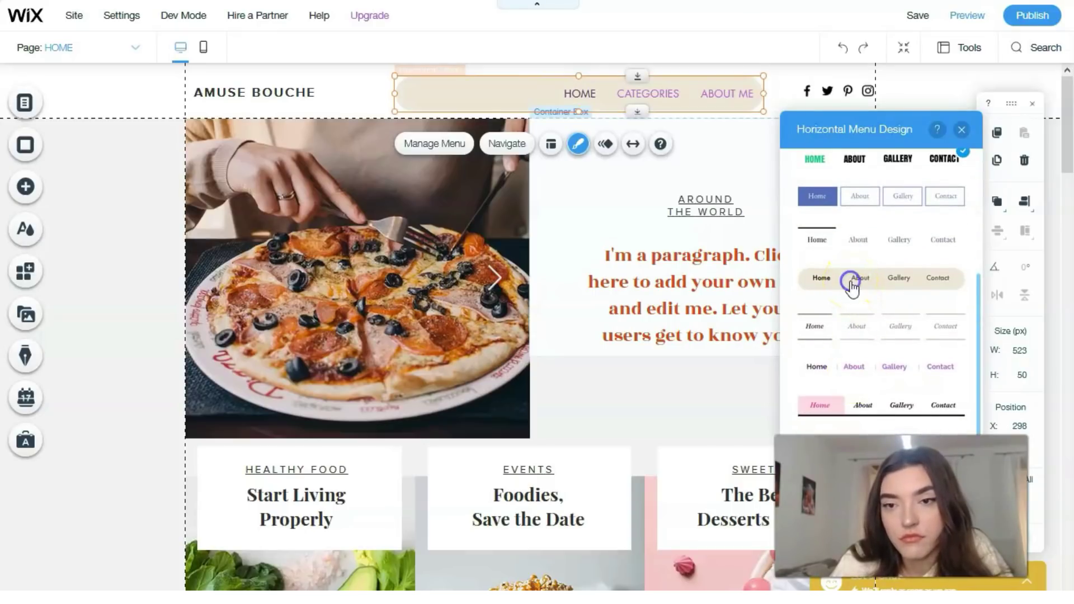
left_click(961, 130)
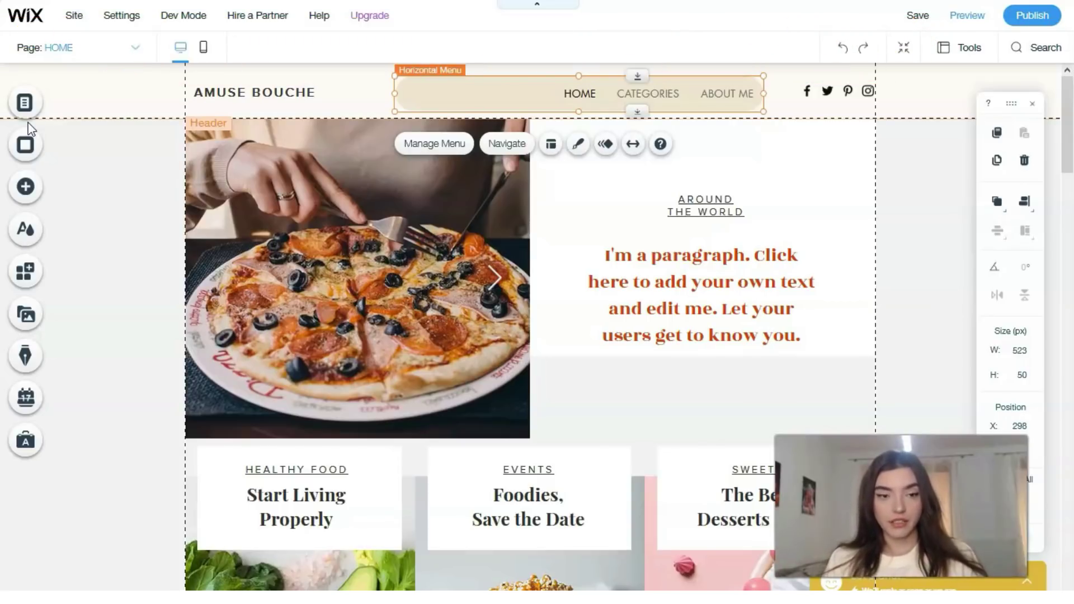
Rename the HOME page as "krignrglehj" in the site's main pages.
left_click(24, 112)
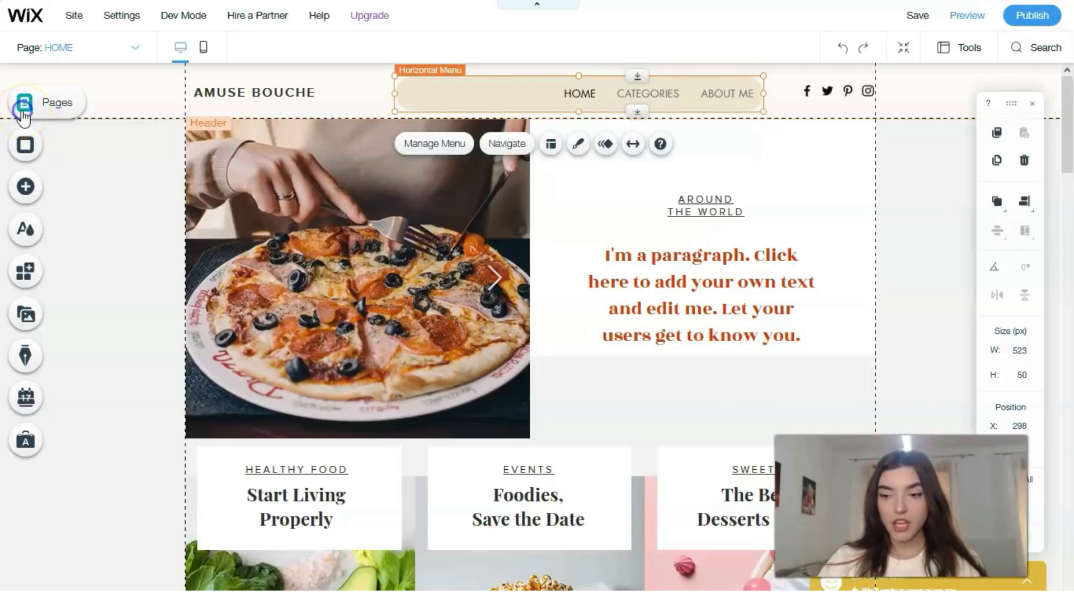
left_click(22, 115)
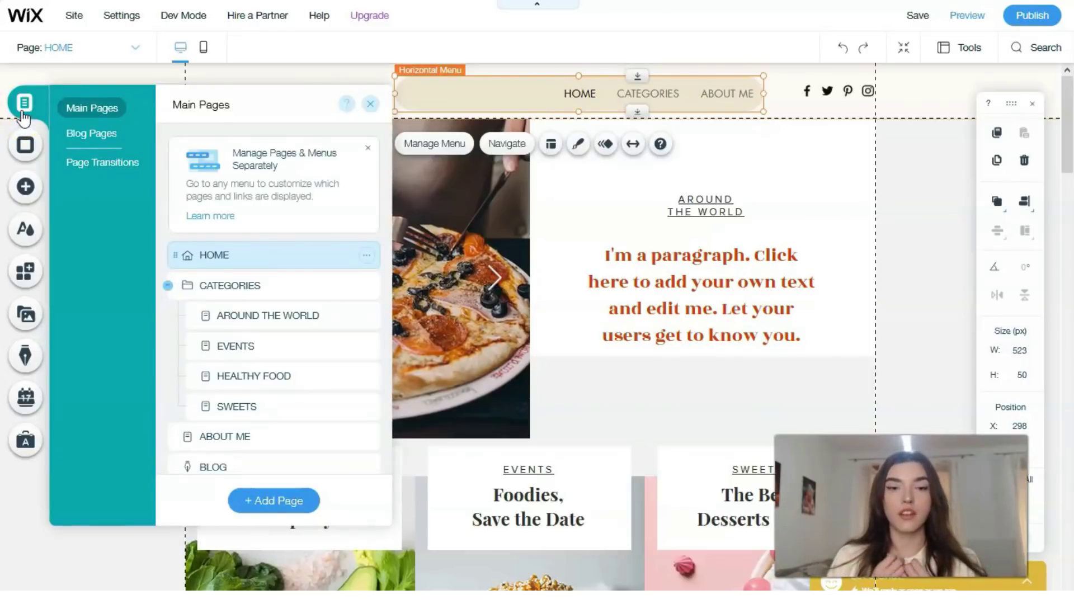
double_click(247, 259)
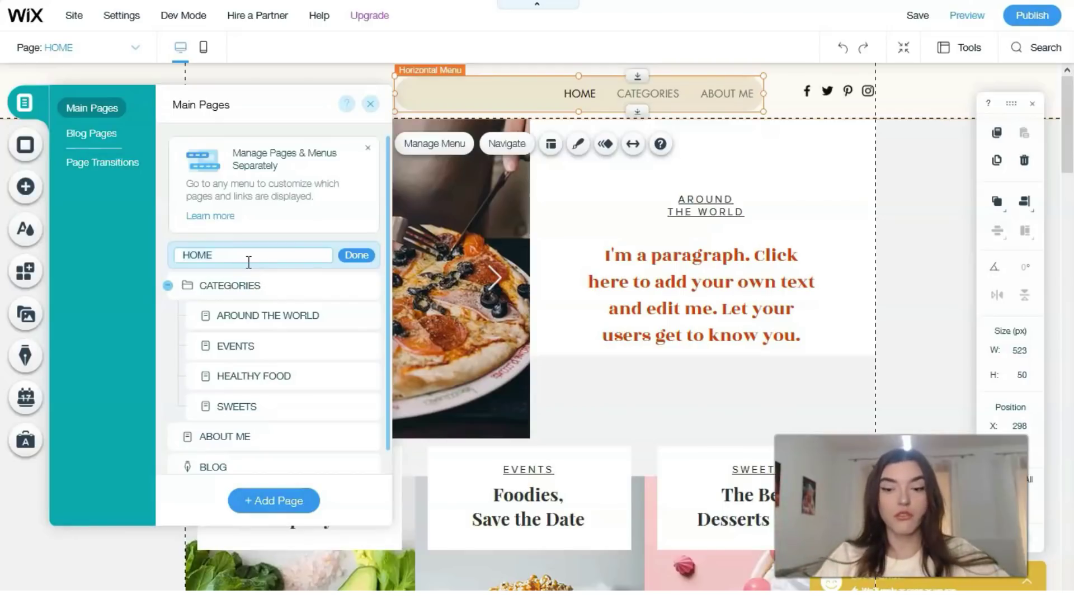
left_click_drag(287, 359, 291, 339)
type("krignrglehj")
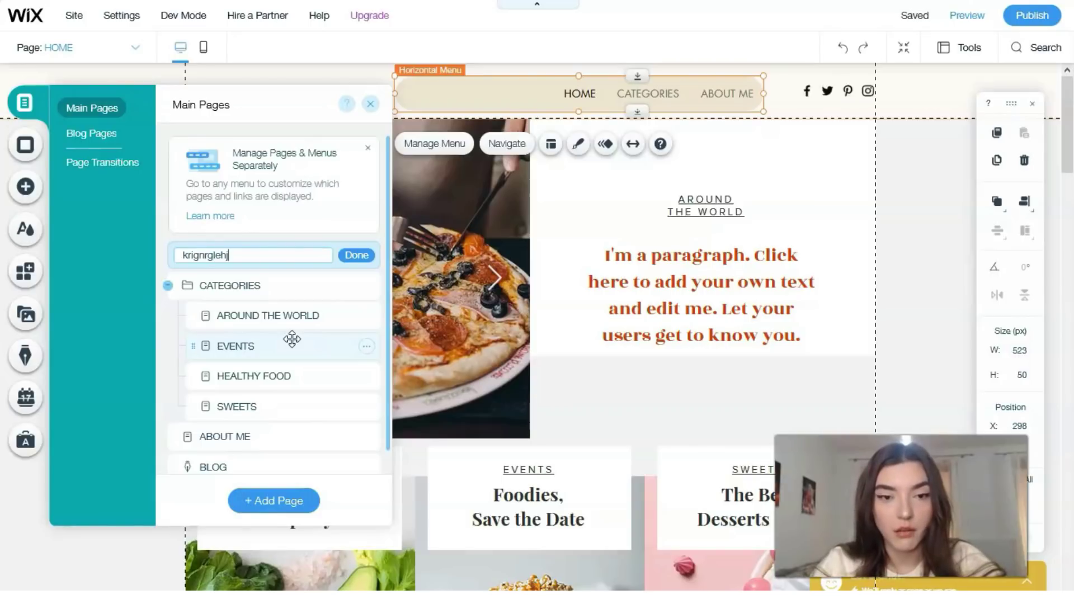
left_click(364, 257)
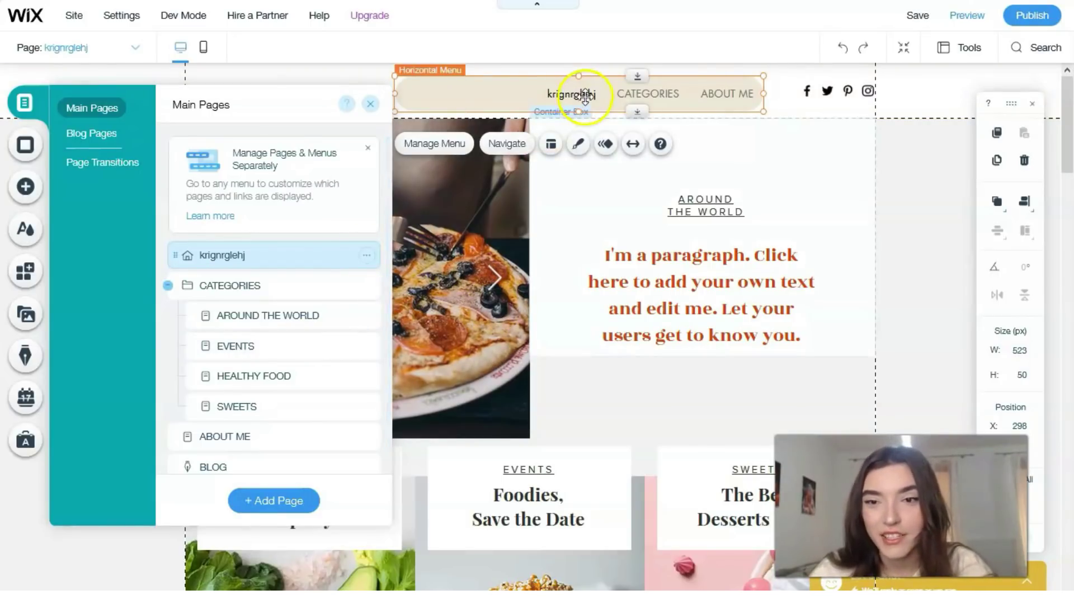
Look over the site's blog pages and the color, image and video options for the page background.
left_click(85, 134)
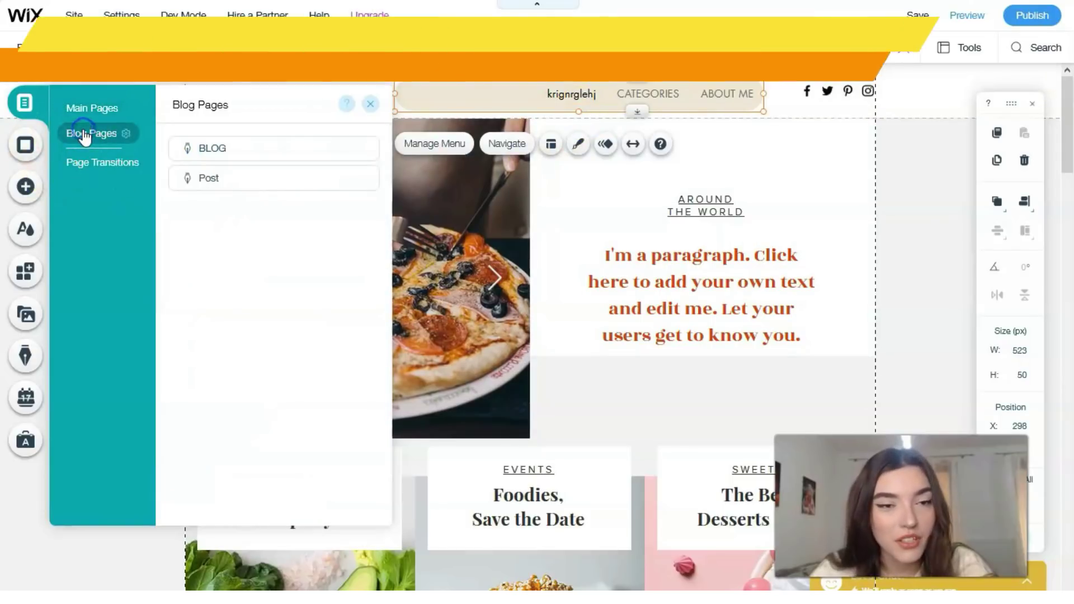
left_click(83, 168)
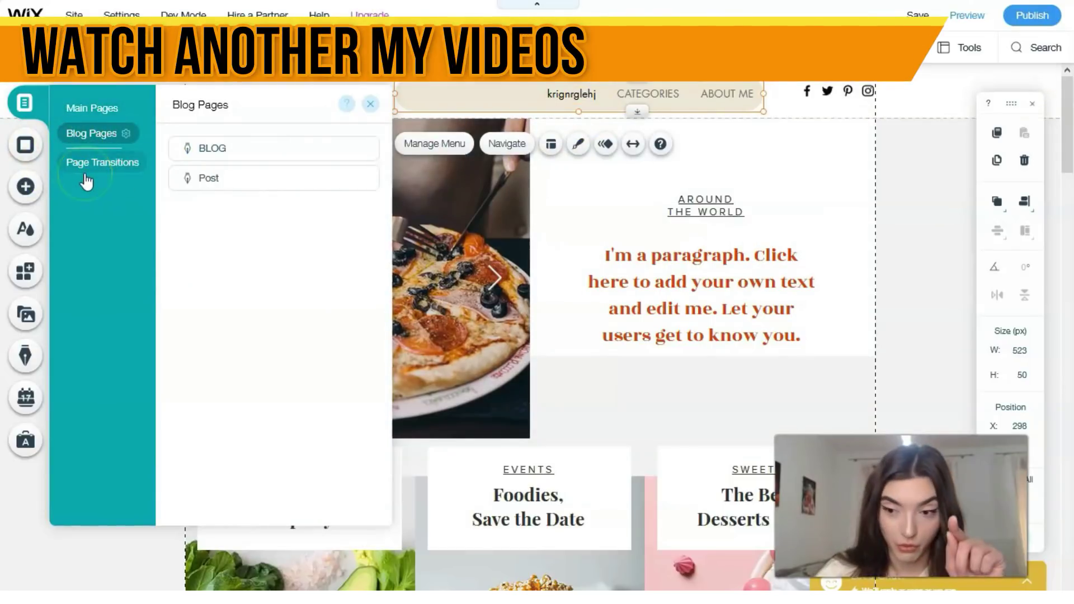
left_click(29, 146)
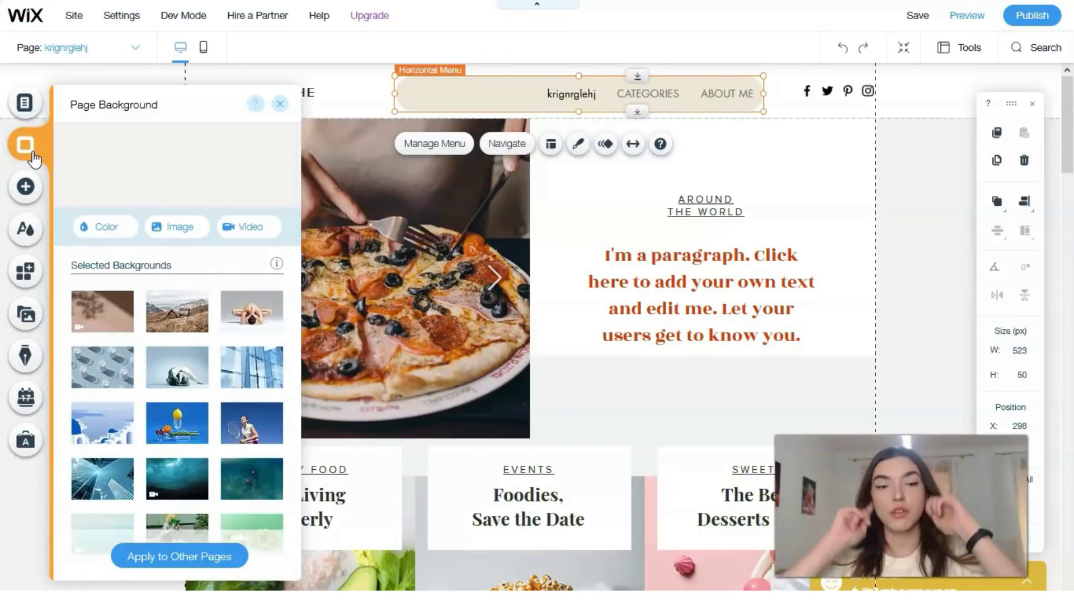
left_click(158, 297)
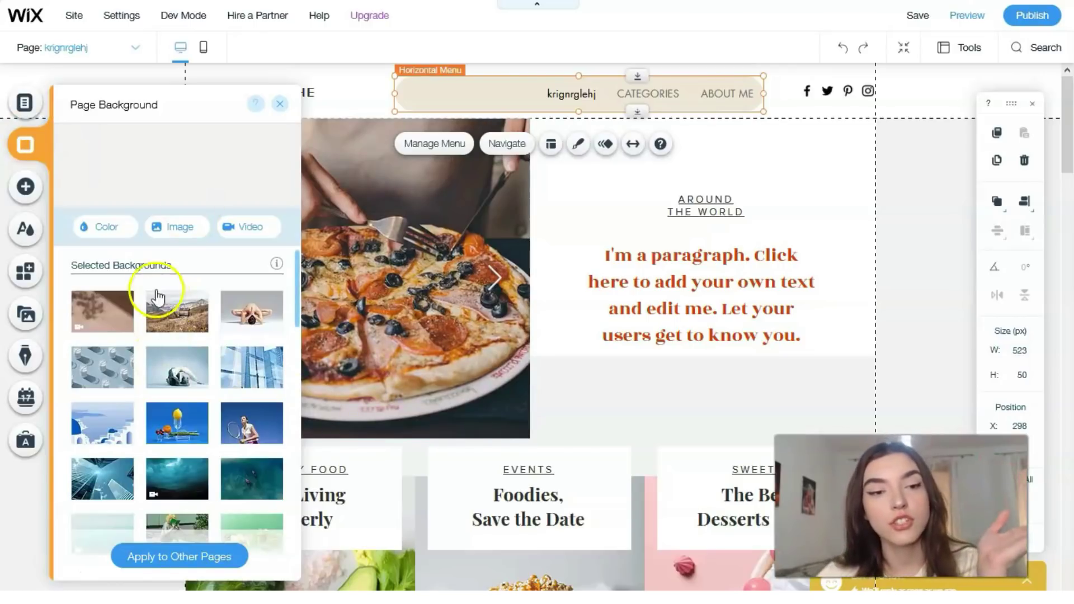
mouse_move(186, 335)
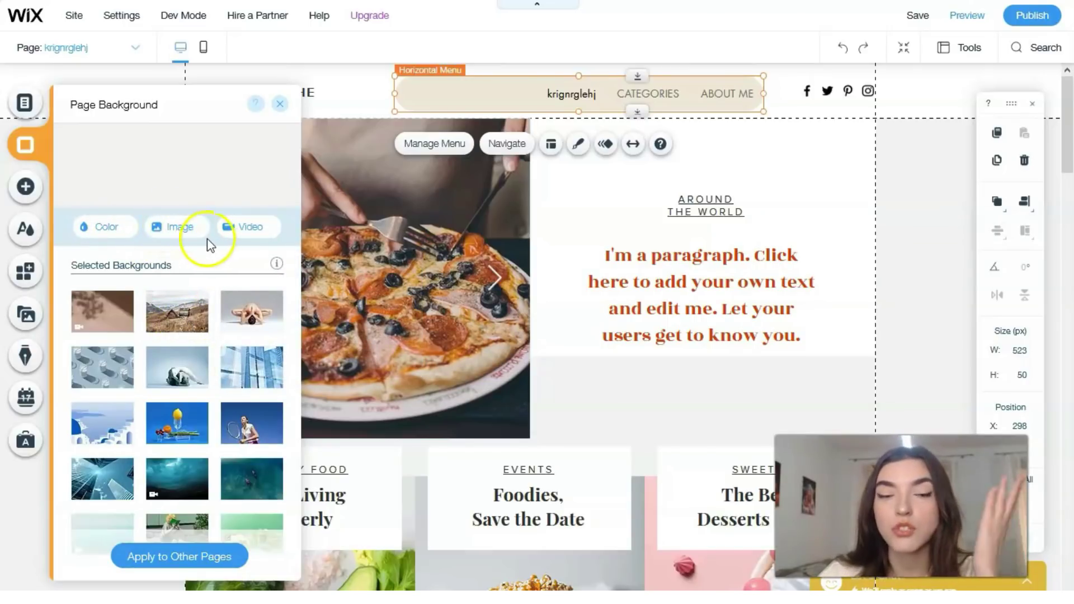
Browse the strips, buttons and interactive elements that can be added to the page.
left_click(26, 186)
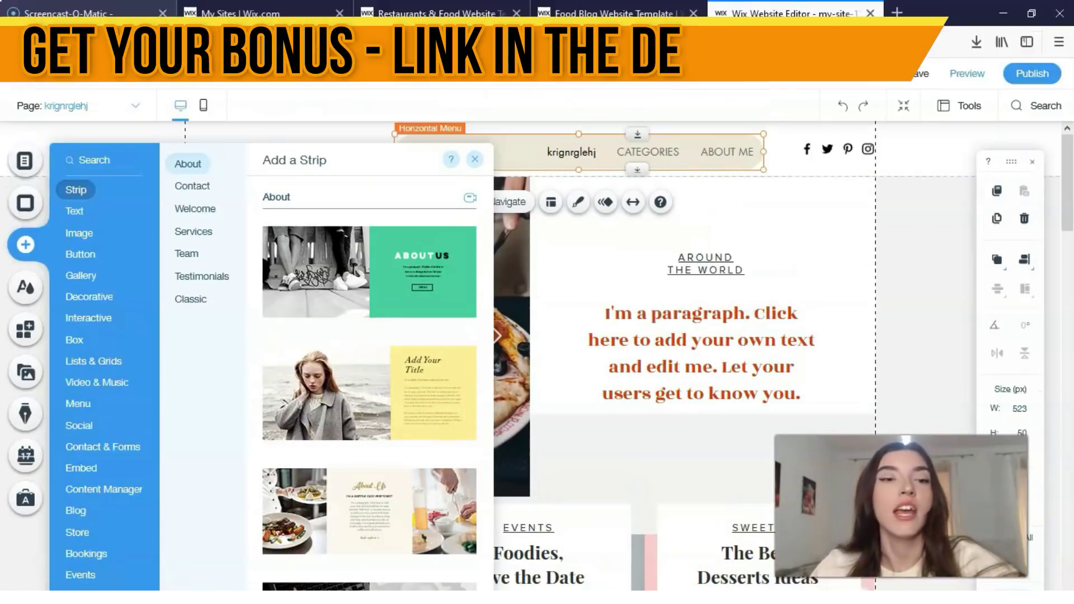
key("F11")
key("F11")
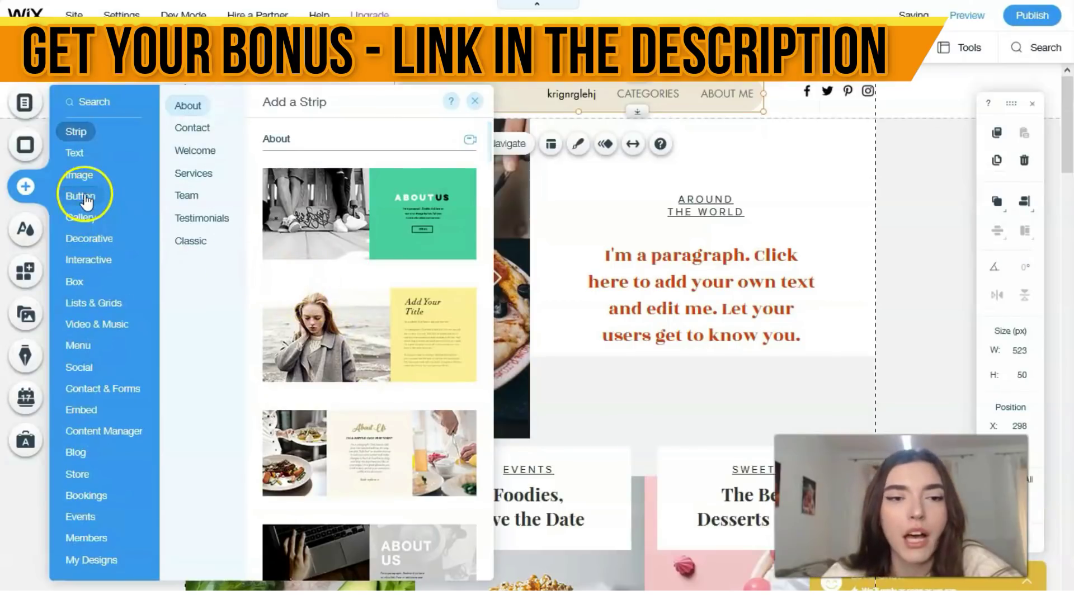
left_click(83, 194)
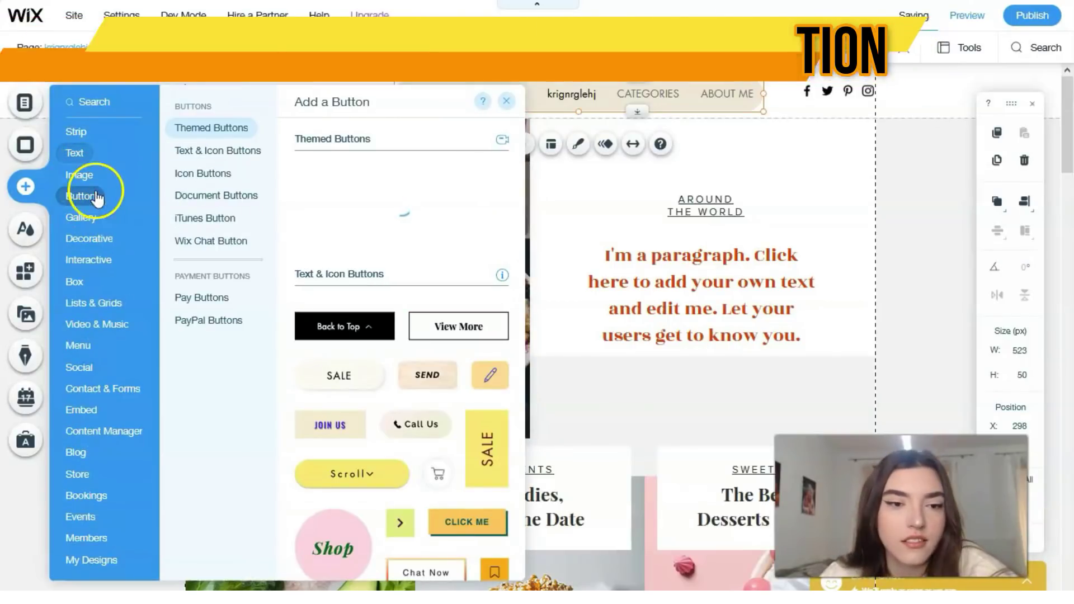
left_click(104, 256)
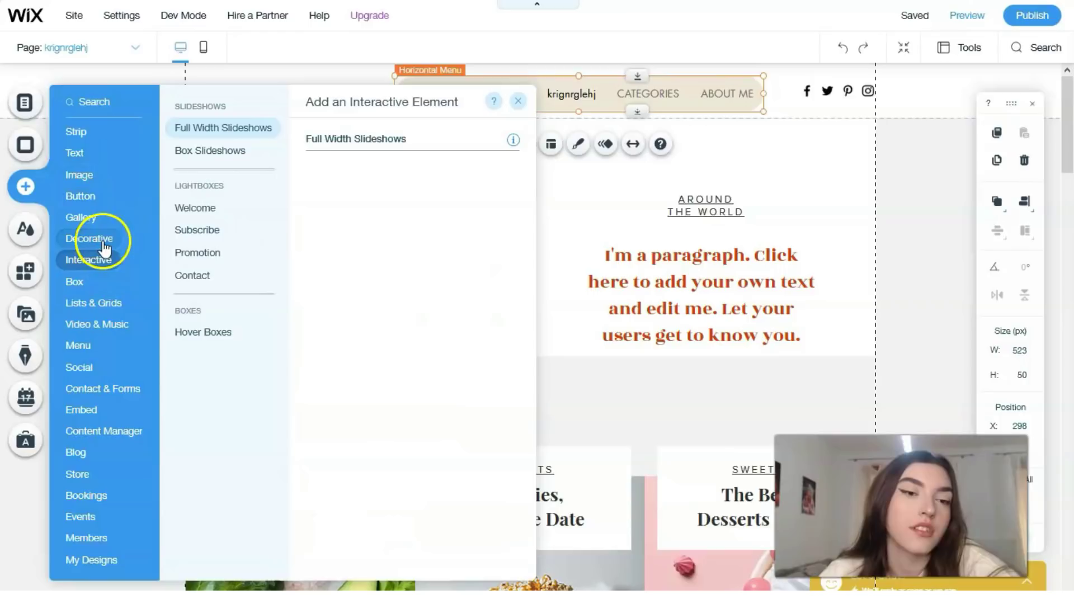
Add the black interlaced-loops vector art from the decorative Logos & Badges collection to the page.
left_click(102, 242)
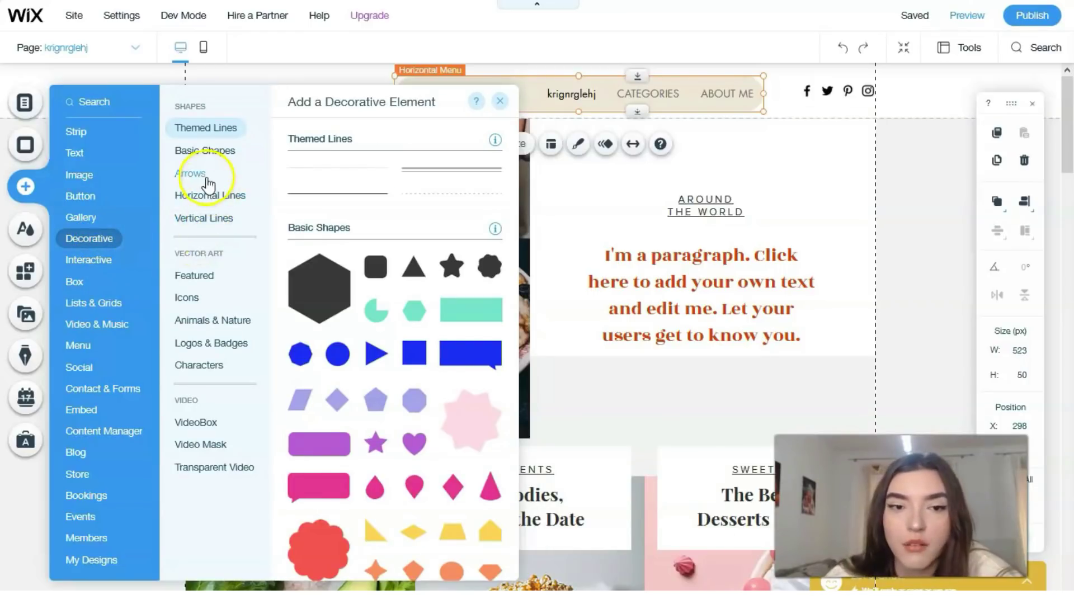
left_click(206, 178)
left_click(193, 298)
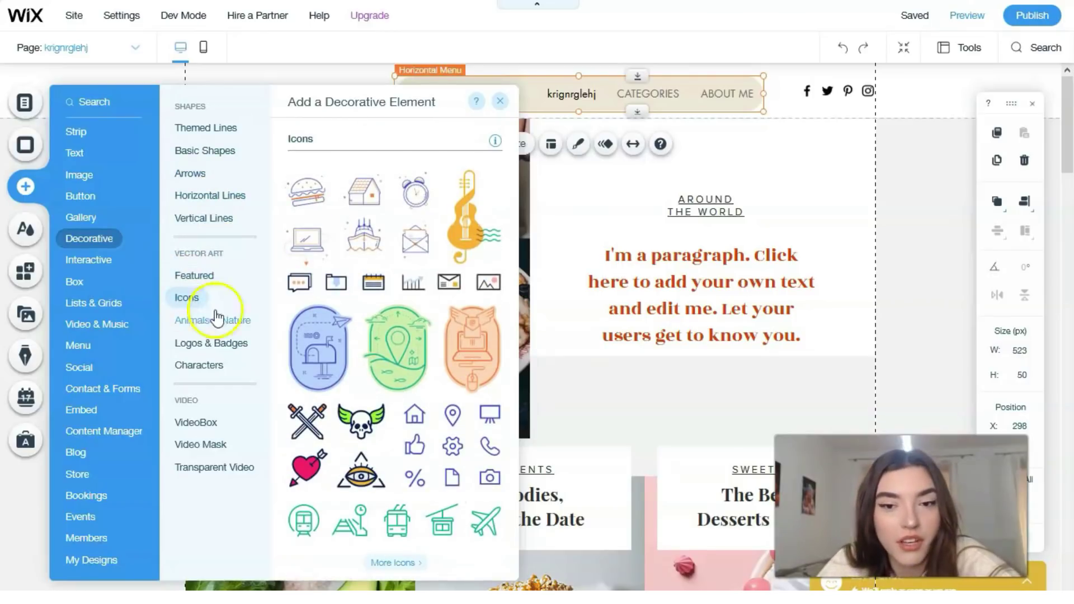
left_click(211, 318)
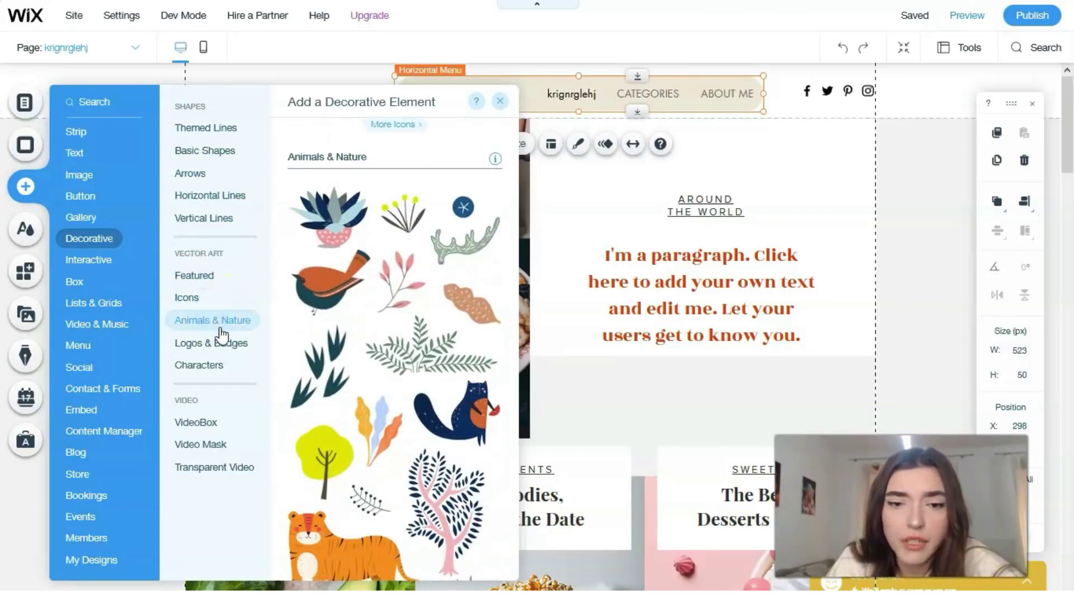
left_click(218, 340)
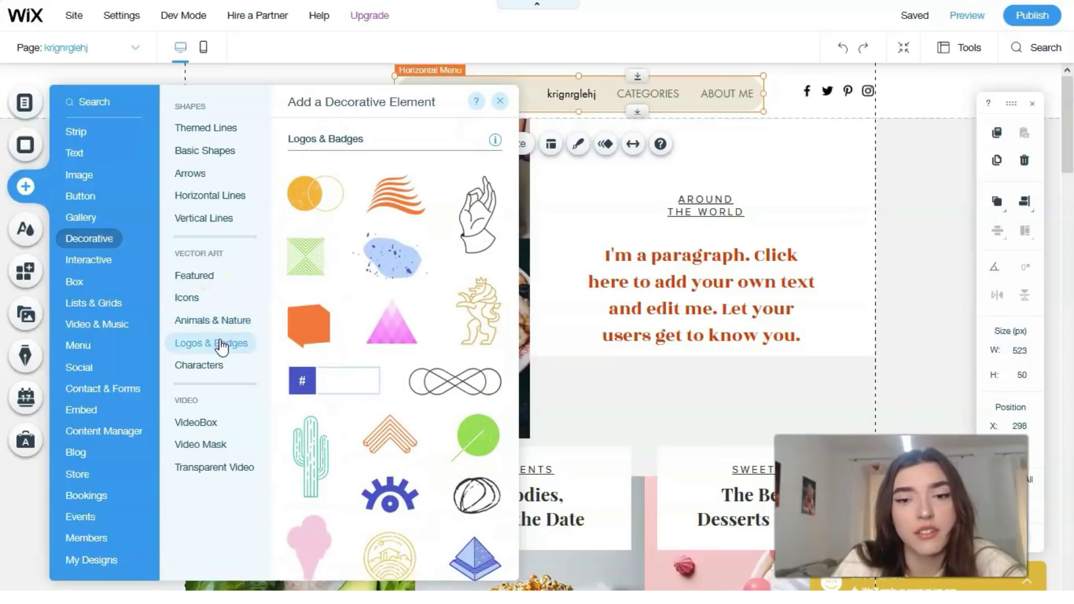
scroll(447, 296, "down", 3)
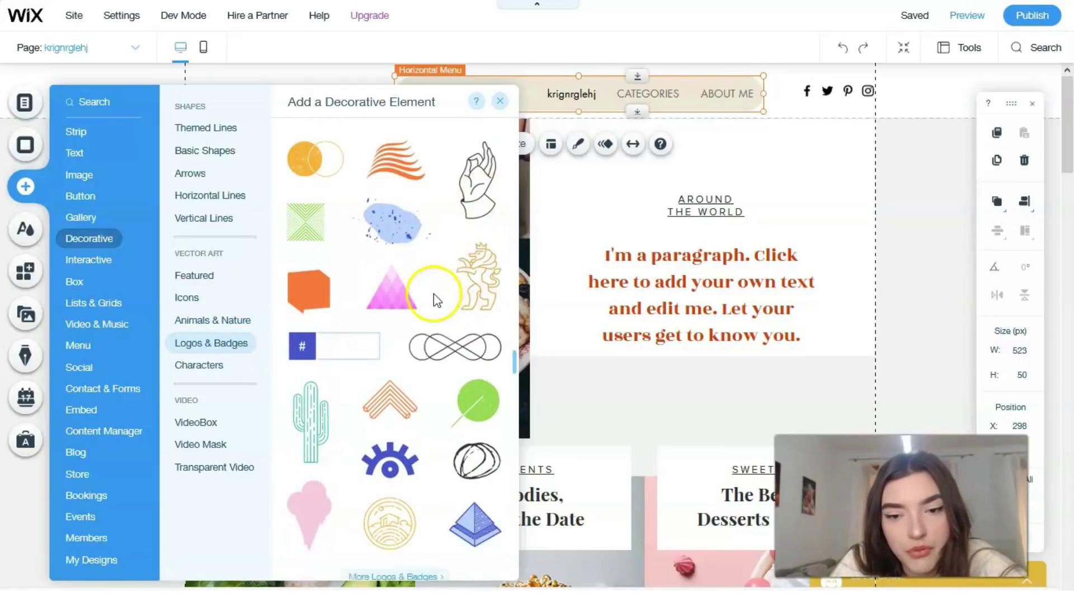
left_click(451, 252)
left_click(460, 252)
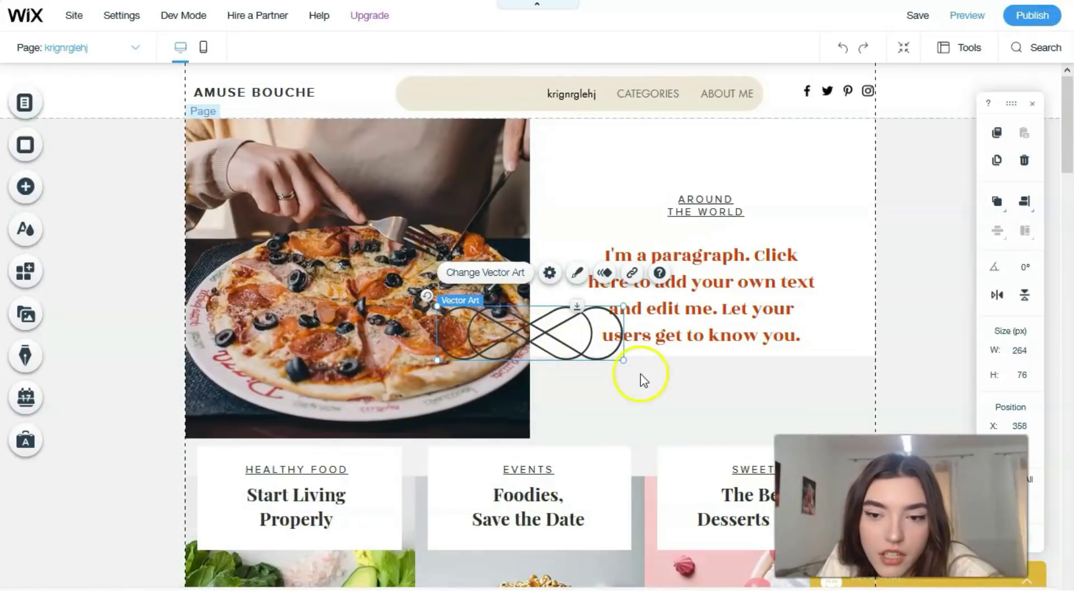
Move the loops vector art below the intro paragraph, shrink it to a small ornament centered under the text, and deselect it.
left_click_drag(535, 324, 724, 387)
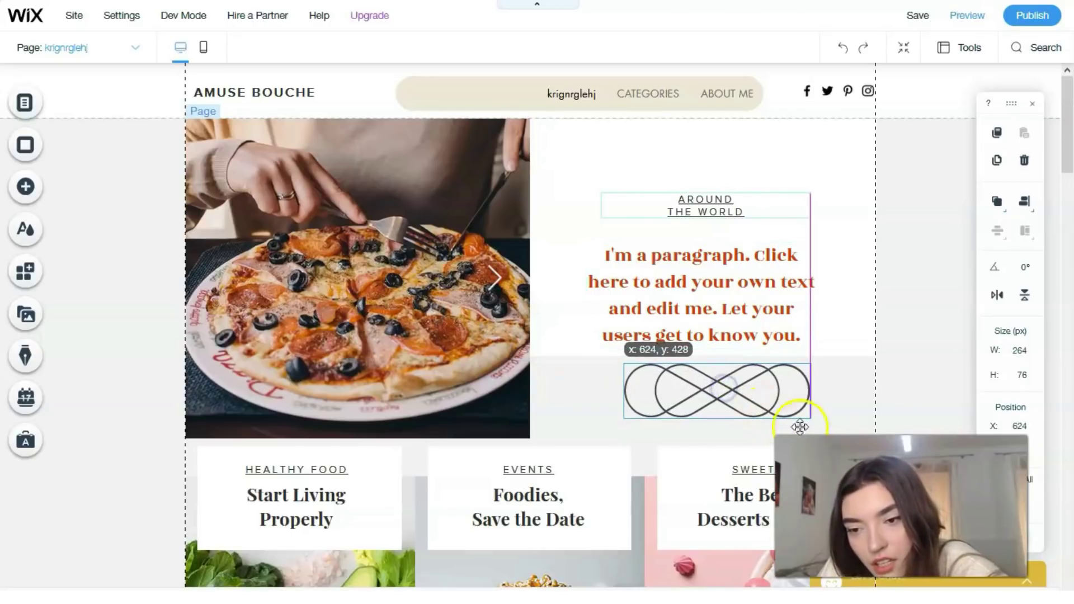
left_click_drag(810, 418, 699, 374)
left_click(642, 377)
left_click(591, 378)
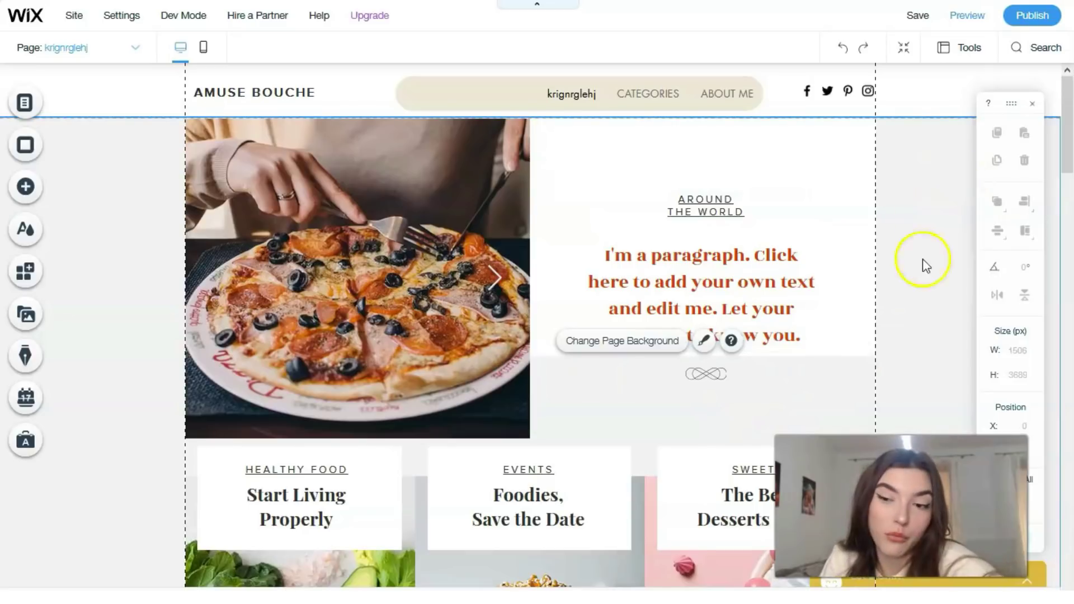
Look over the interactive elements and site colors, and browse the Wix App Market home from the recommended to the trending apps.
left_click(41, 189)
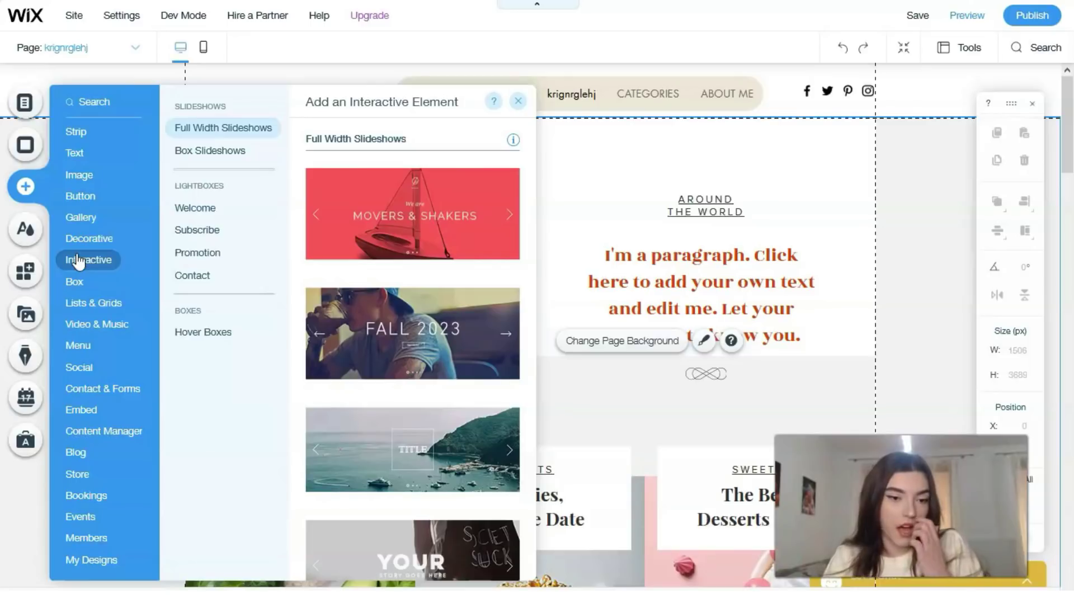
left_click(15, 234)
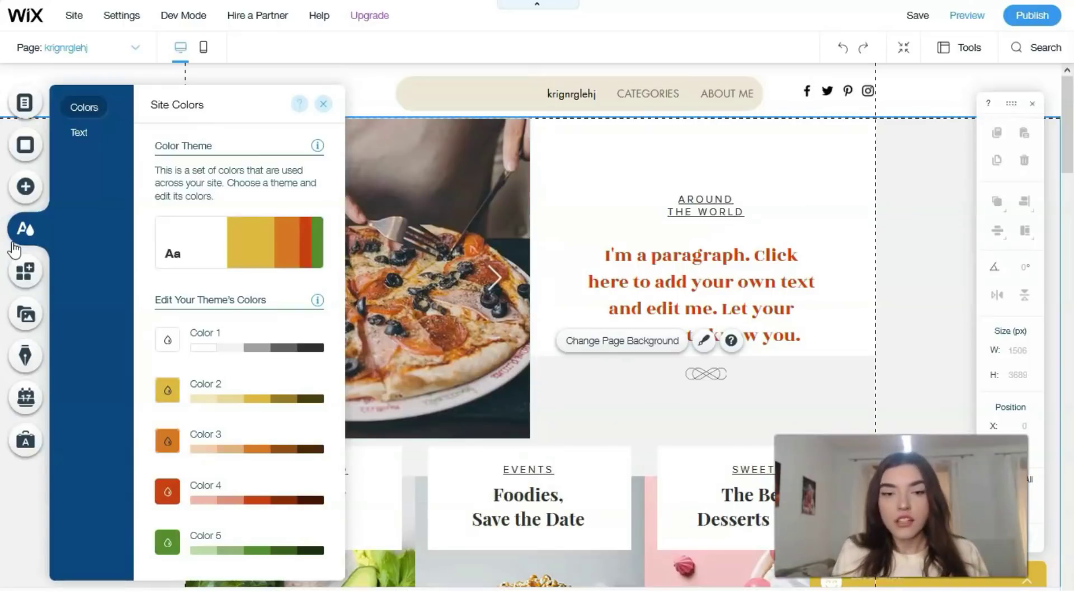
left_click(27, 273)
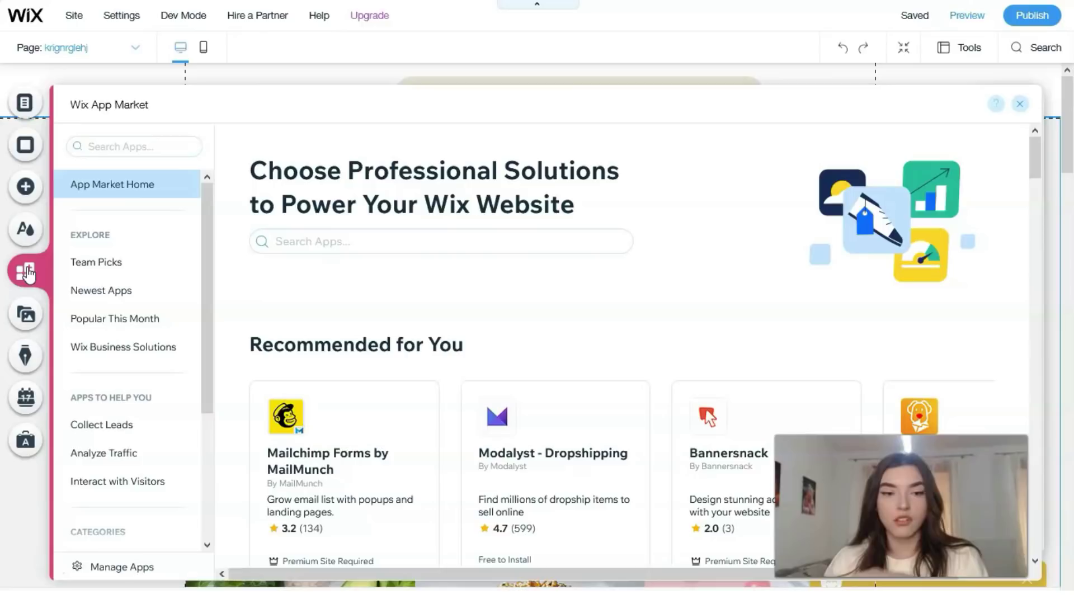
scroll(342, 384, "down", 4)
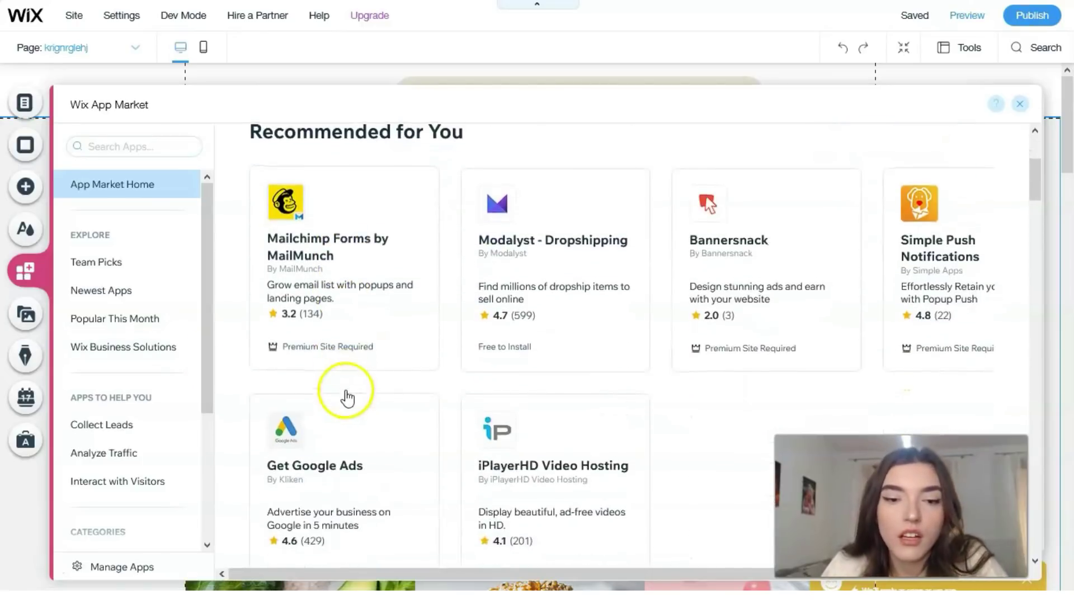
scroll(346, 397, "down", 4)
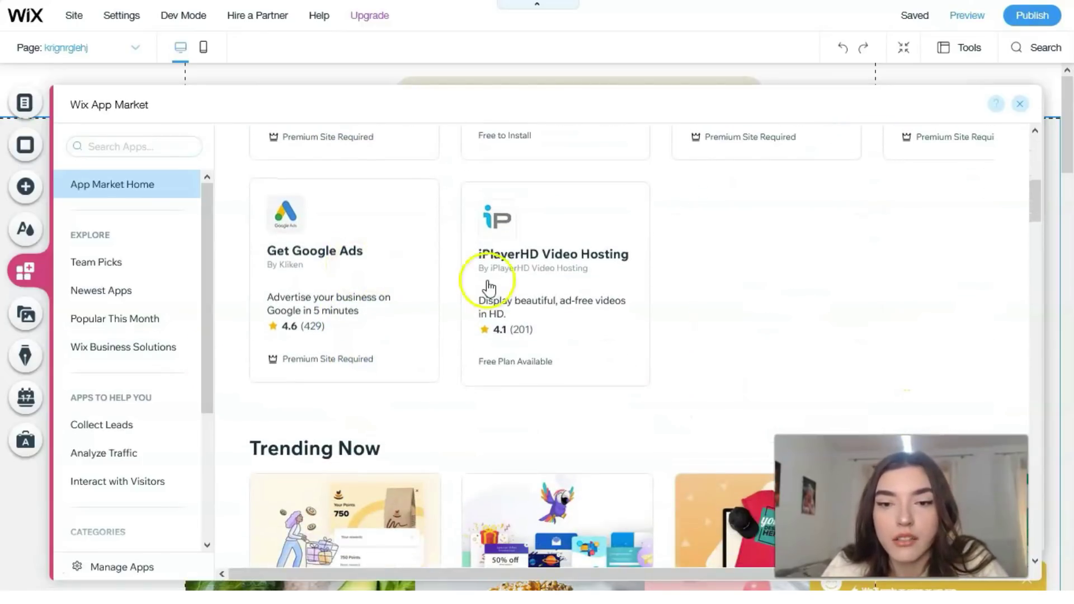
scroll(498, 285, "down", 1)
scroll(701, 232, "down", 4)
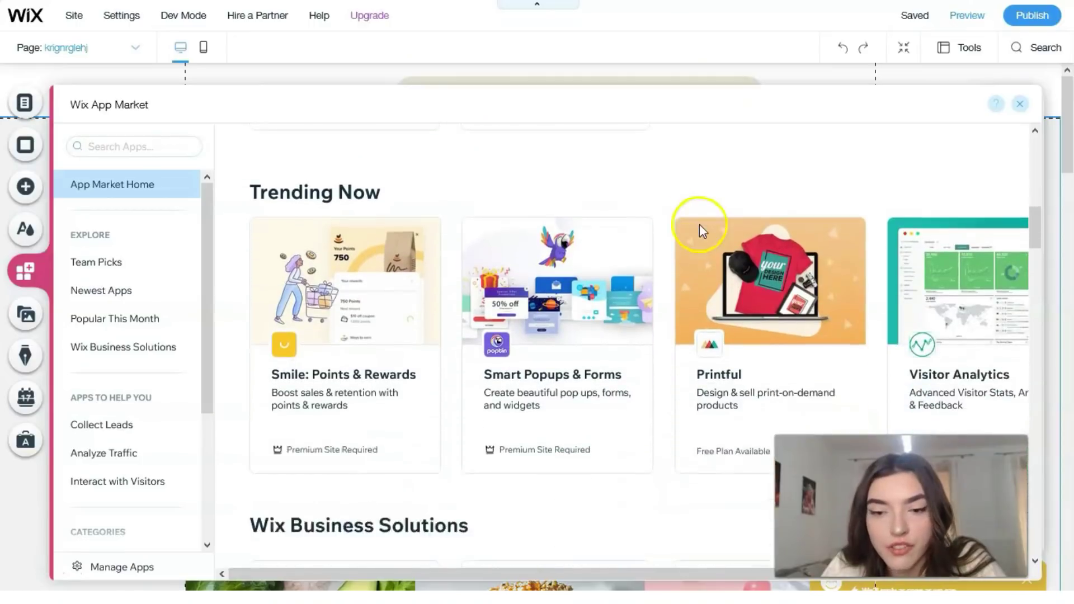
Look through the Wix Business Solutions apps on the App Market home, such as Wix Stores, Bookings, Events and Blog.
scroll(887, 259, "down", 3)
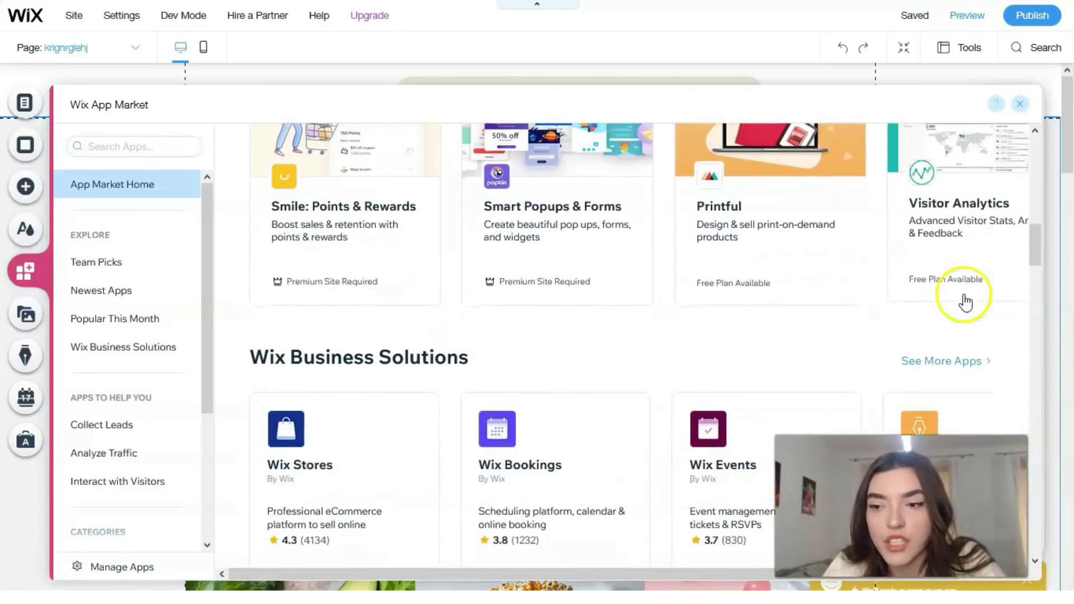
scroll(305, 414, "down", 2)
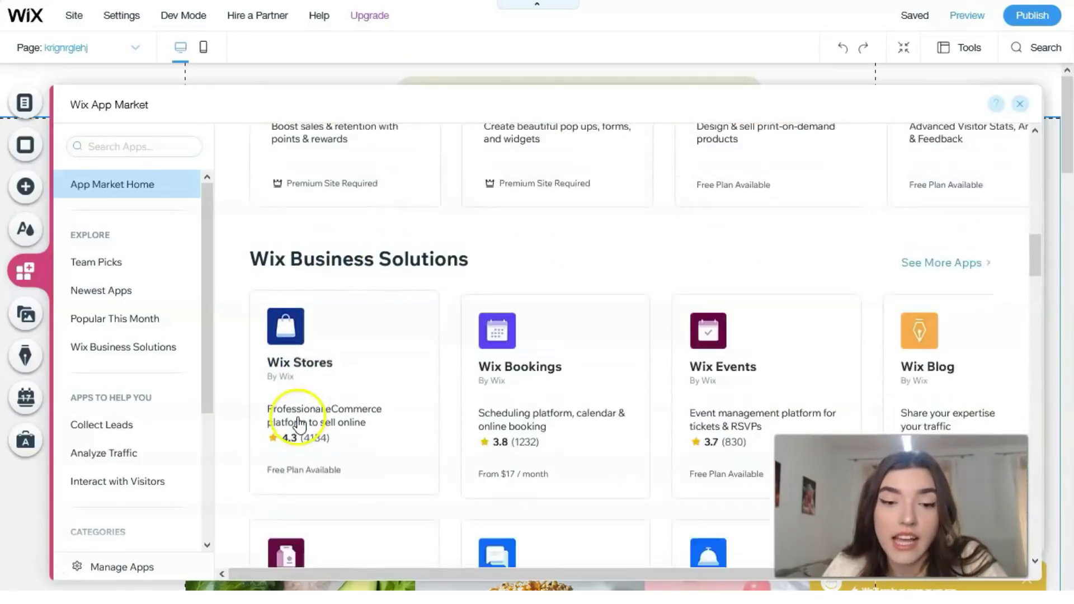
scroll(347, 335, "down", 2)
scroll(448, 280, "down", 2)
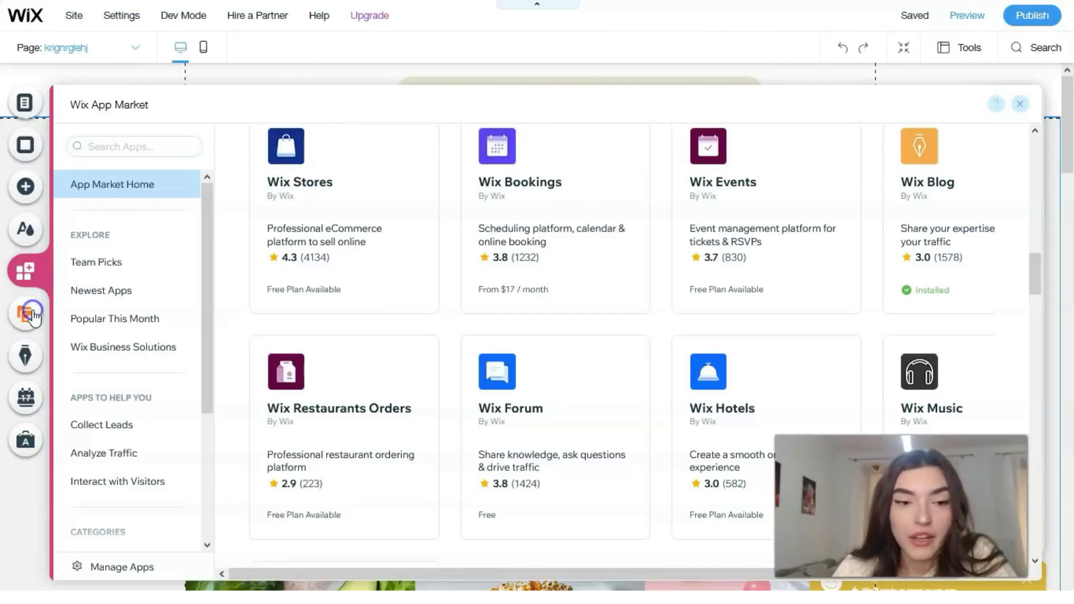
Look over the media, Blog Manager, online bookings and Ascend marketing tools, and return to the page.
left_click(25, 314)
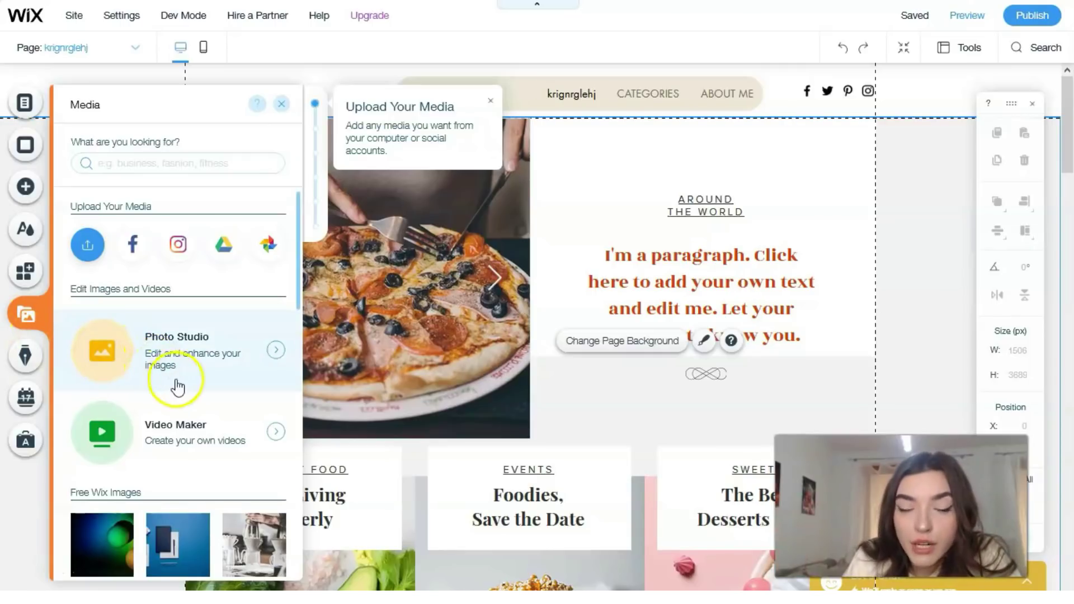
left_click(26, 356)
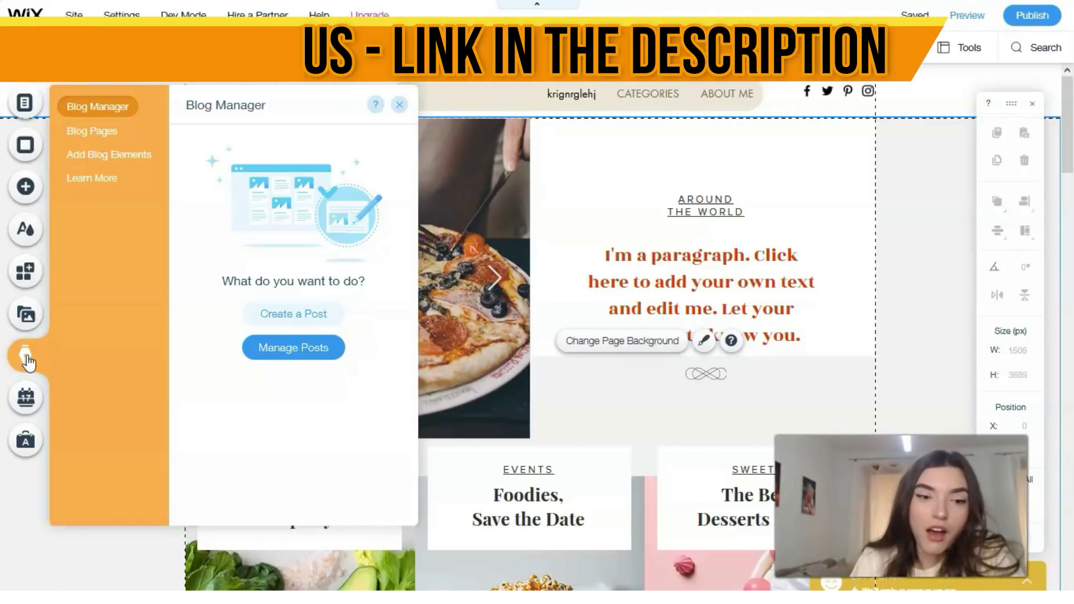
left_click(31, 398)
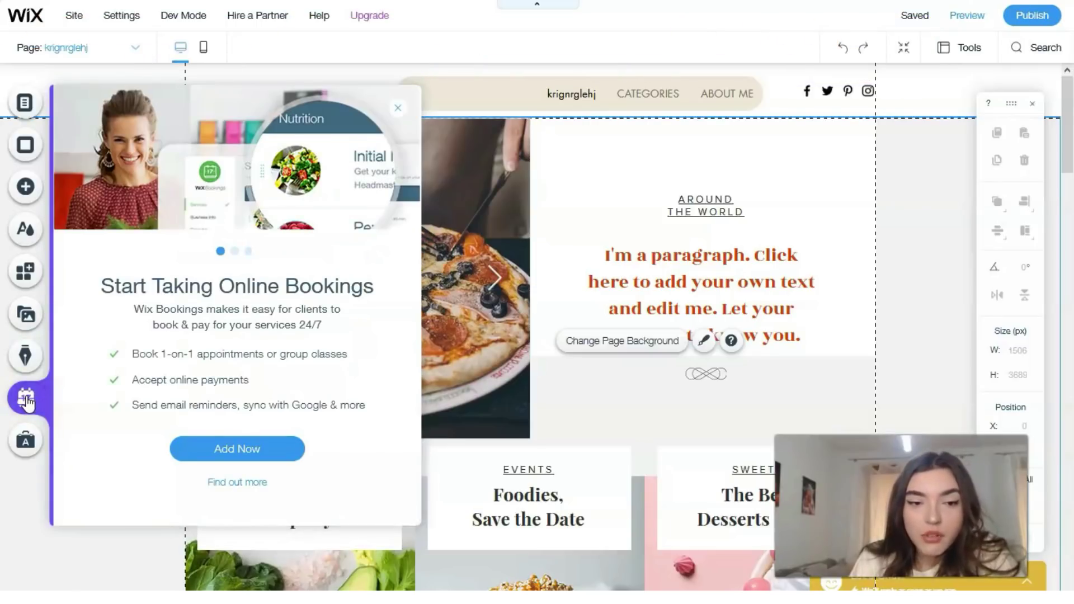
left_click(27, 440)
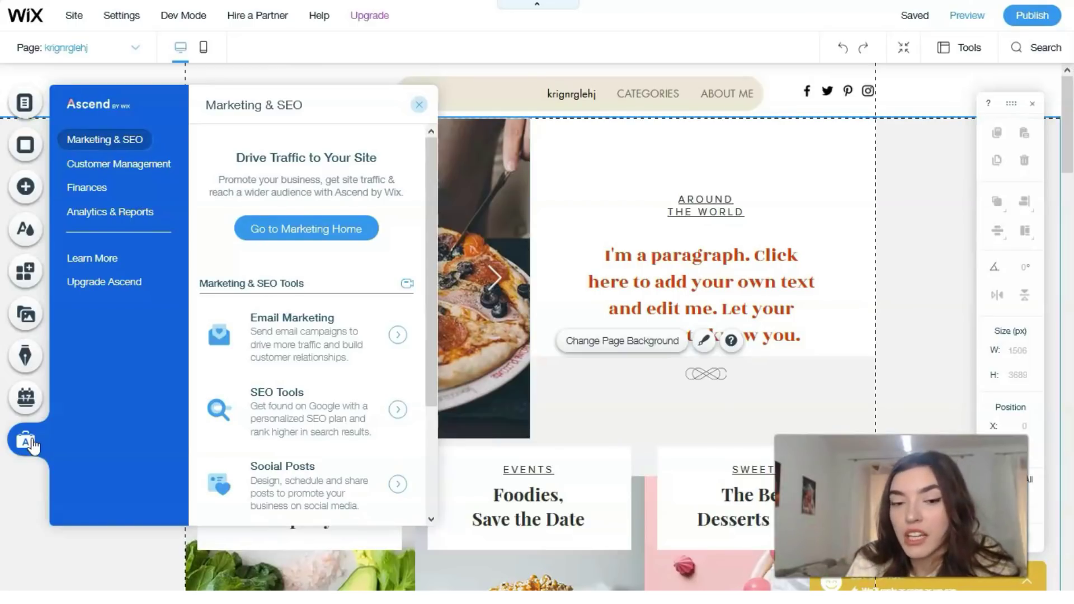
left_click(418, 105)
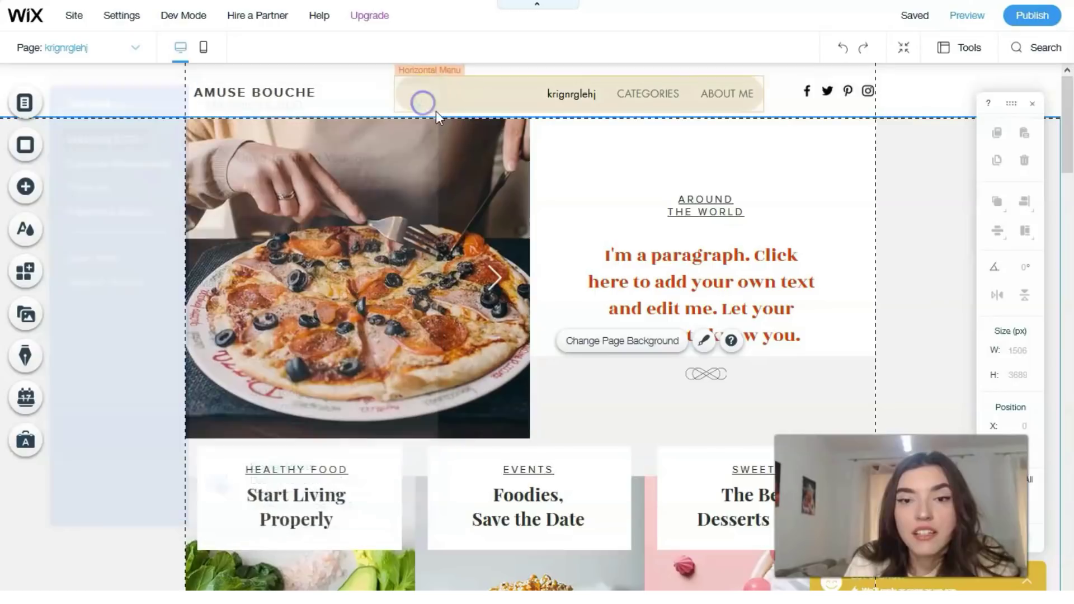